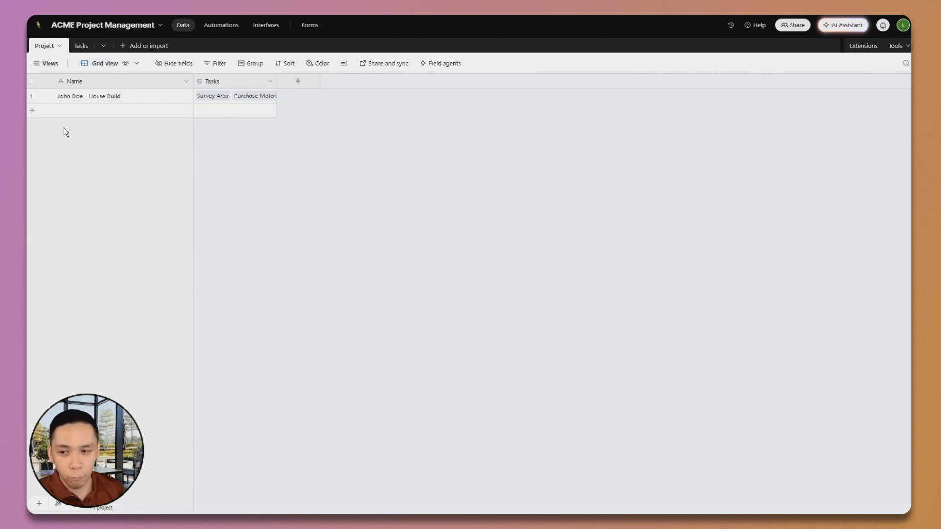
# Step: Add a second record to the Project table, named with the client's full name followed by "- House Build"
pyautogui.click(78, 99)
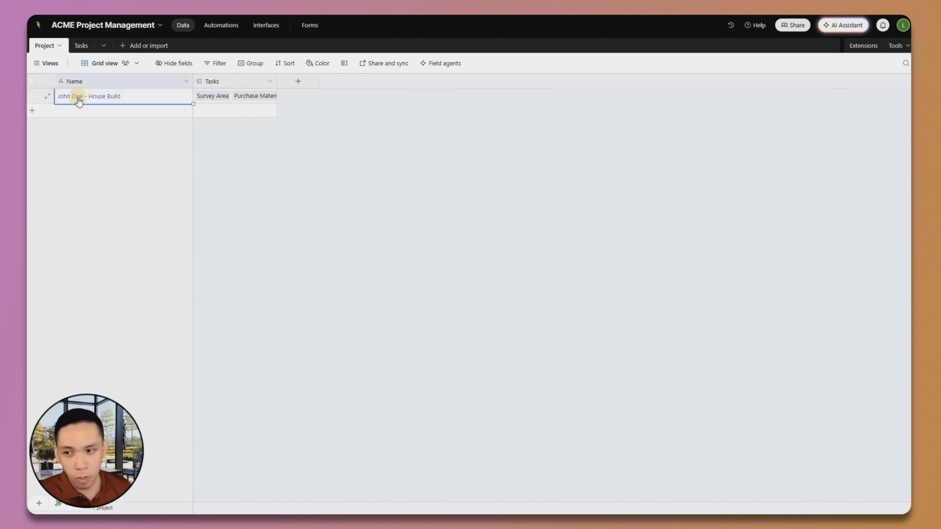
pyautogui.click(82, 46)
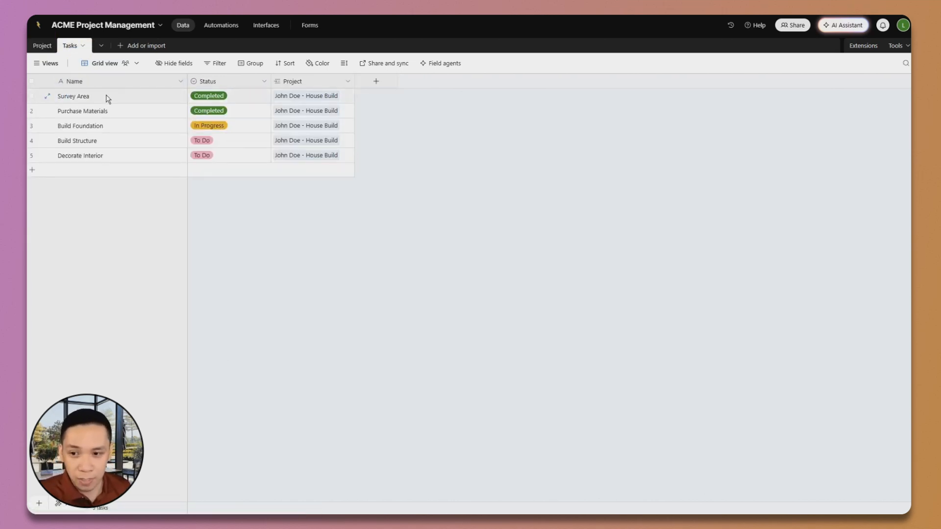
pyautogui.click(43, 47)
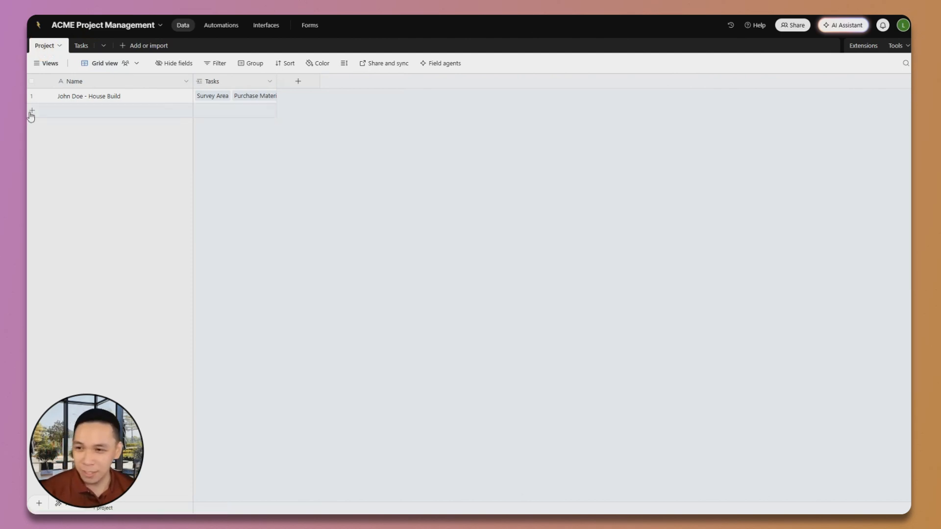
pyautogui.click(52, 112)
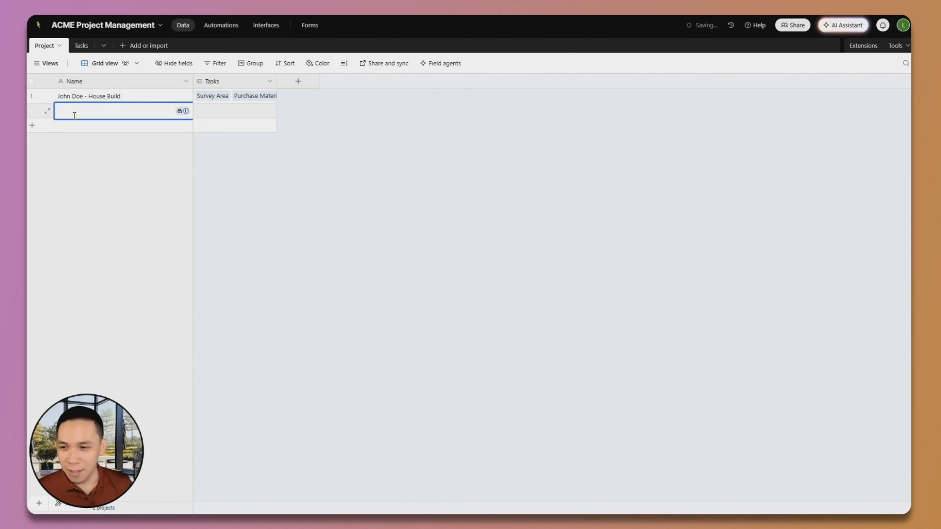
pyautogui.write('Bruce Wa')
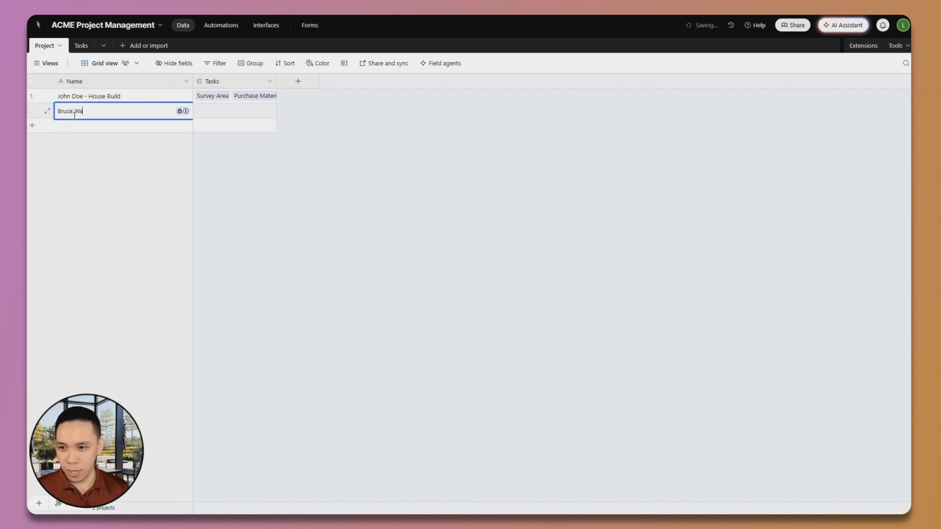
pyautogui.write('yne - House ')
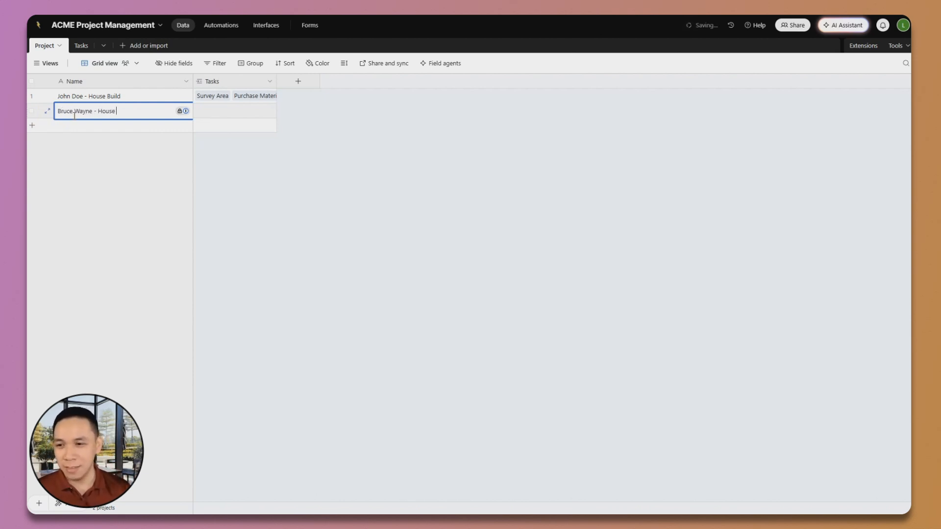
pyautogui.write('Build')
pyautogui.click(297, 193)
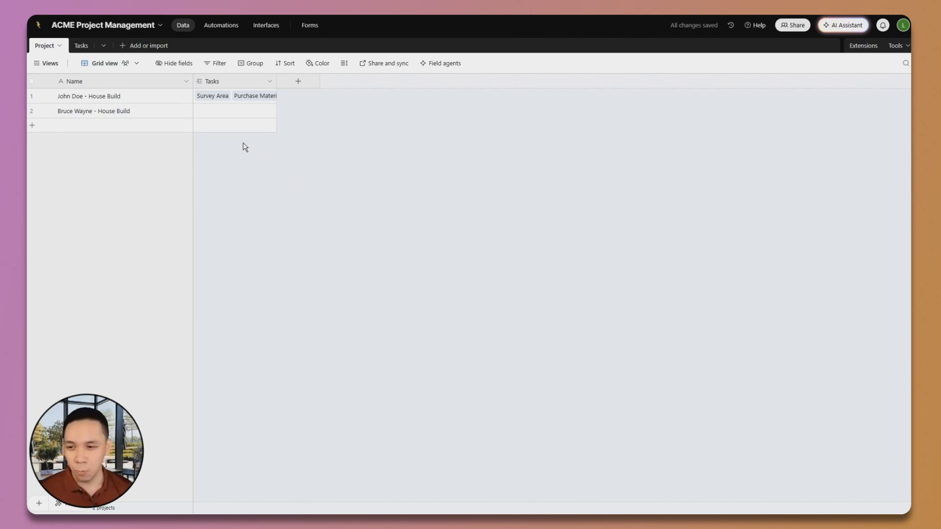
pyautogui.click(132, 101)
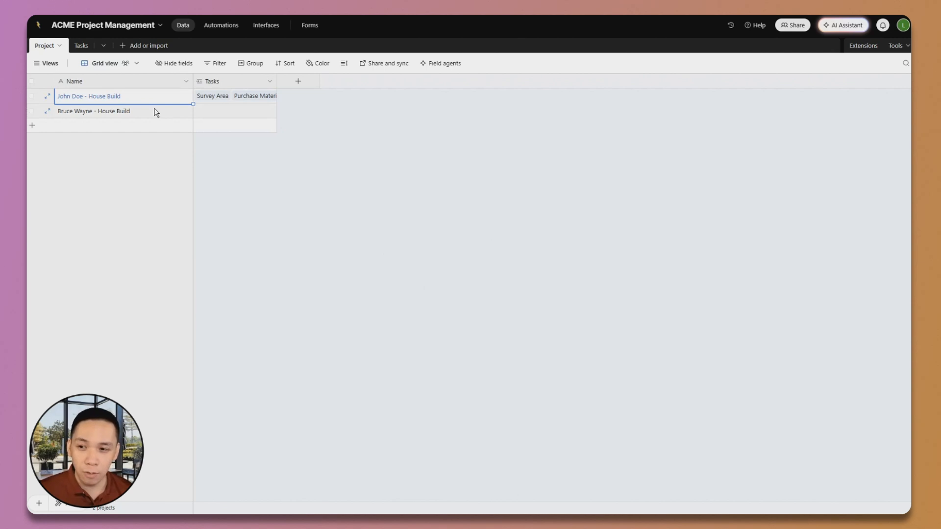
pyautogui.click(156, 112)
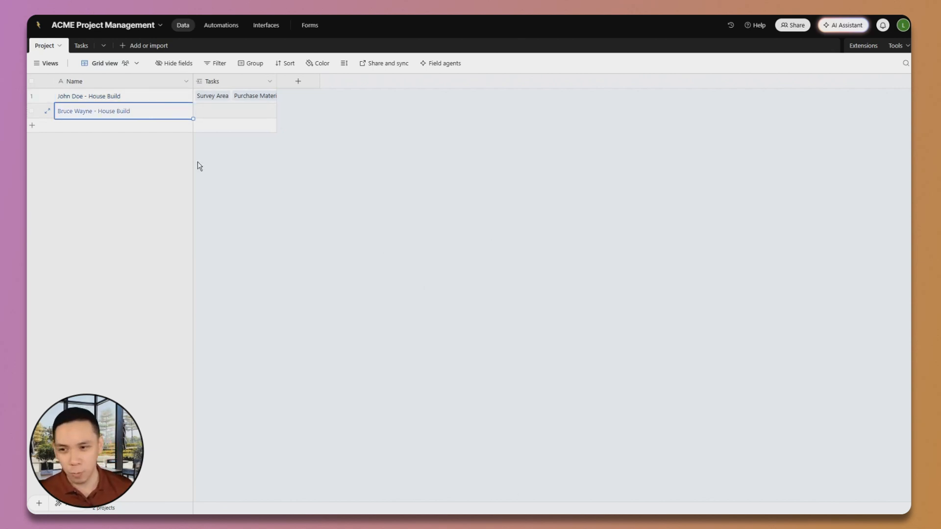
pyautogui.click(81, 47)
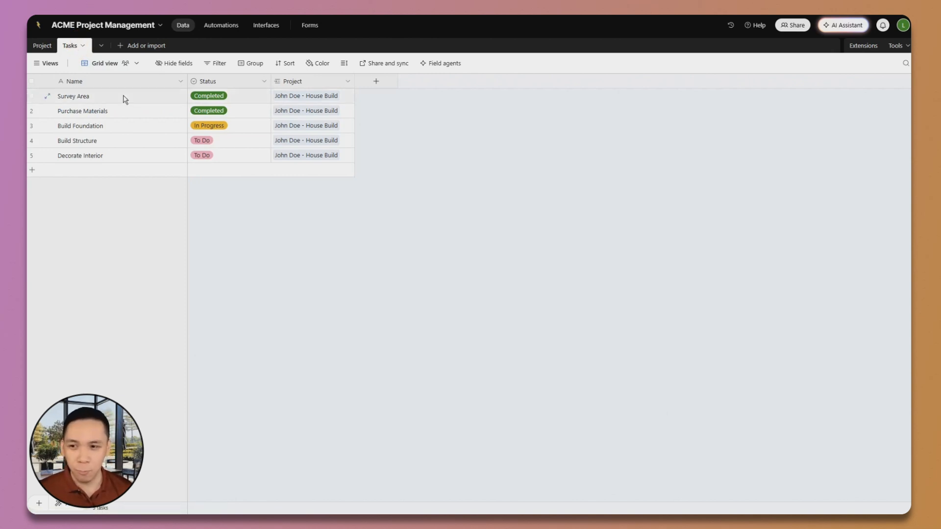
pyautogui.moveTo(125, 98); pyautogui.dragTo(126, 157)
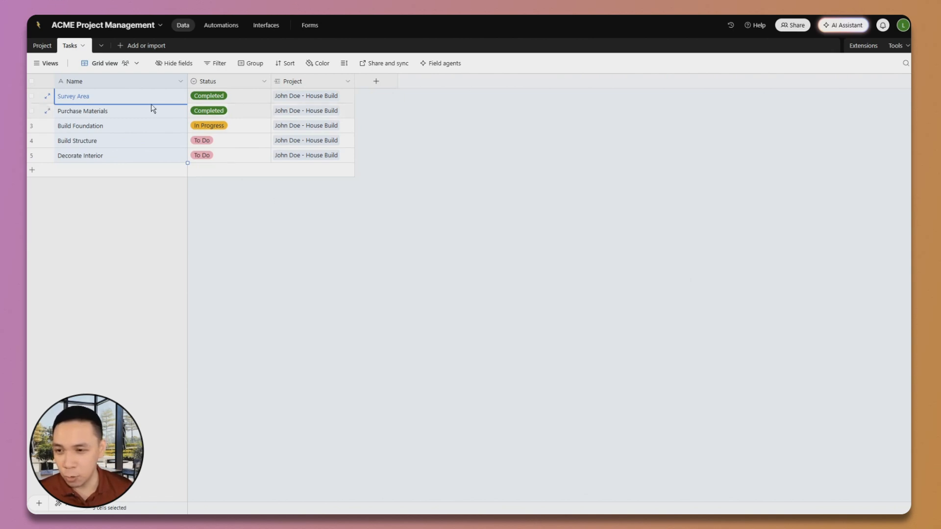
# Step: Create a blank table from scratch and name it Template Tasks
pyautogui.click(121, 48)
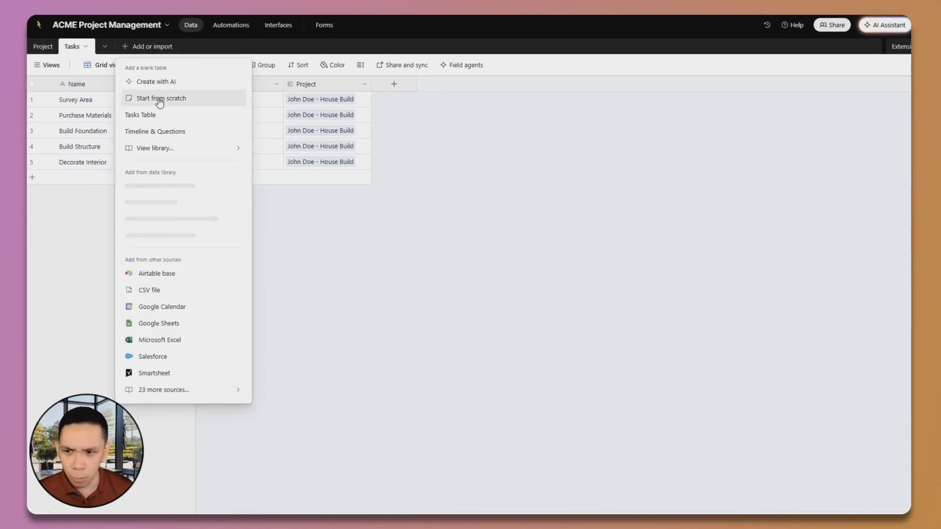
pyautogui.click(185, 97)
pyautogui.write('Template Tasks')
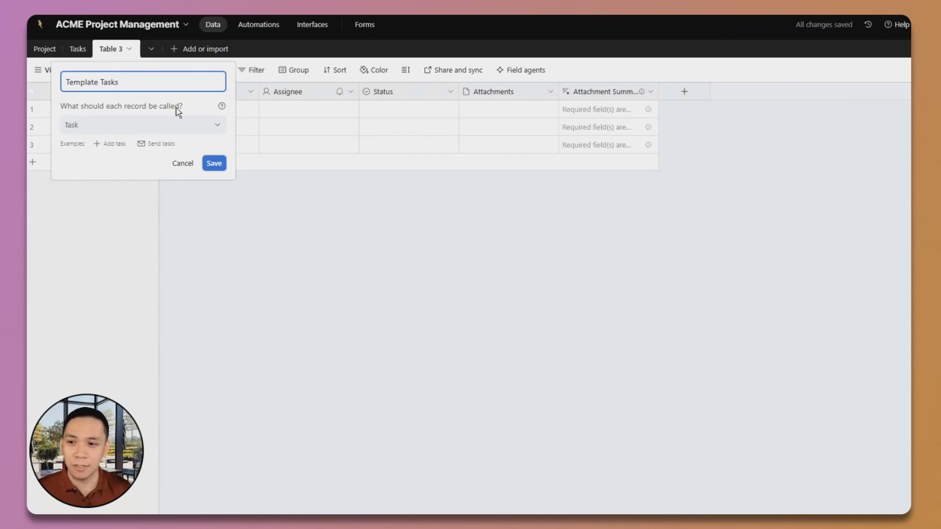
pyautogui.press('Return')
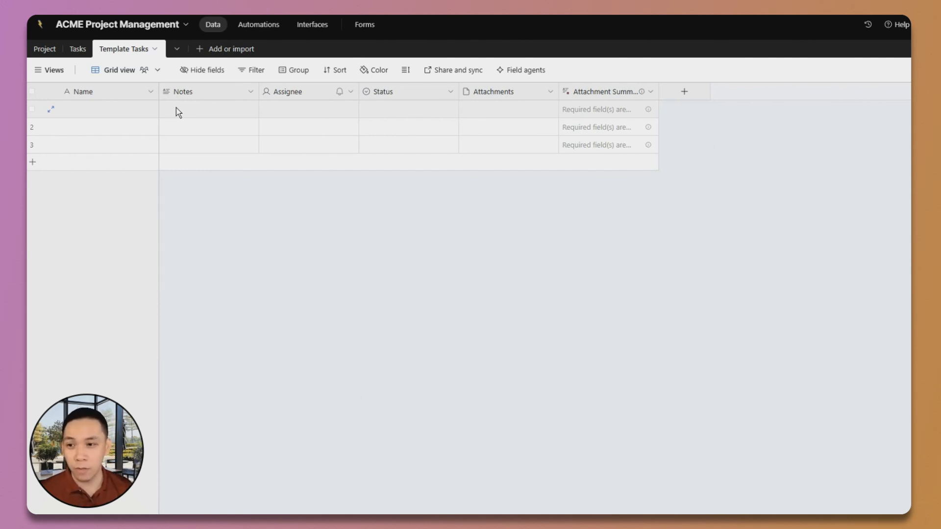
# Step: Delete the Notes, Assignee, Status, Attachments and attachment summary fields from the Template Tasks table
pyautogui.click(204, 94)
pyautogui.keyDown('shift'); pyautogui.click(593, 94); pyautogui.keyUp('shift')
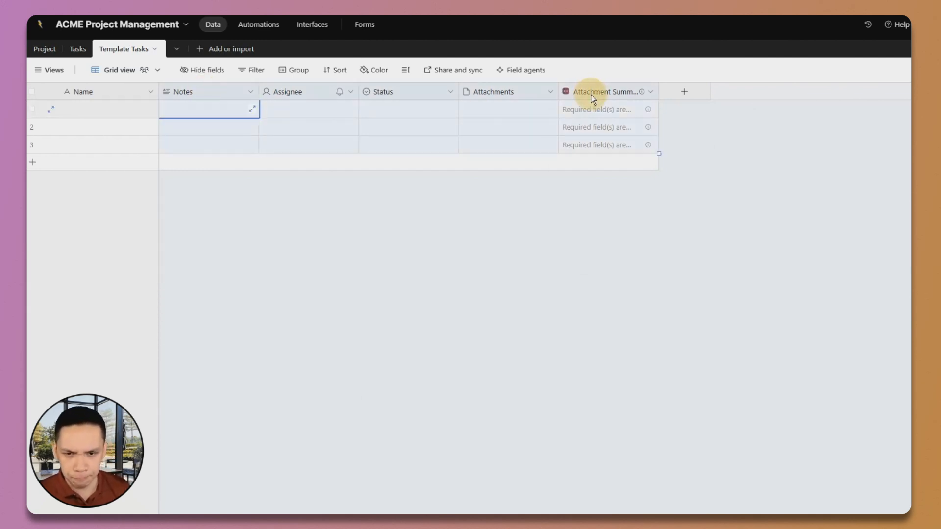
pyautogui.rightClick(593, 94)
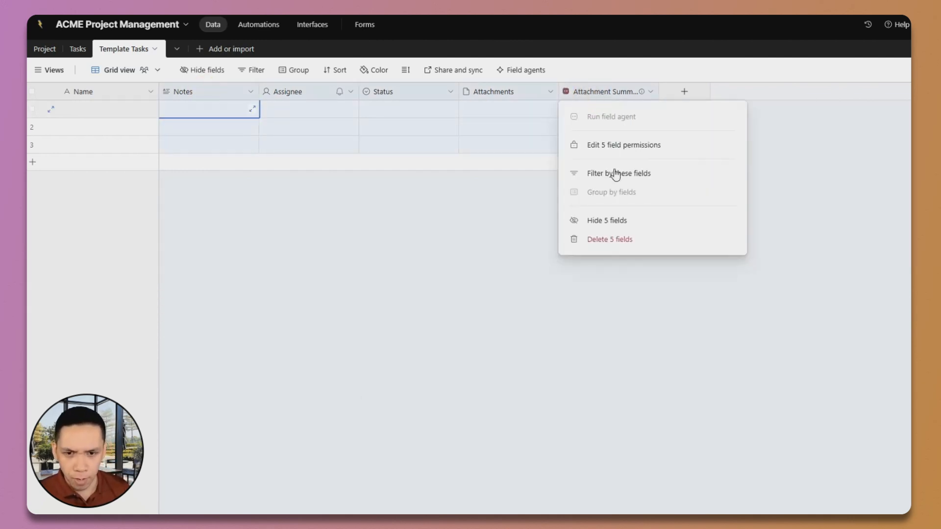
pyautogui.click(631, 242)
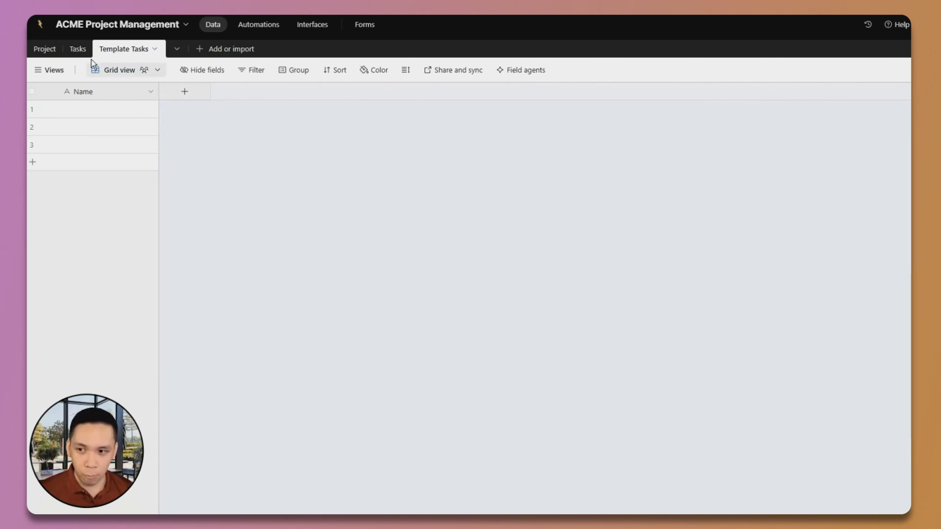
# Step: Copy all task names from Survey Area to Decorate Interior in the Tasks table into Template Tasks, expanding the table to fit
pyautogui.click(78, 49)
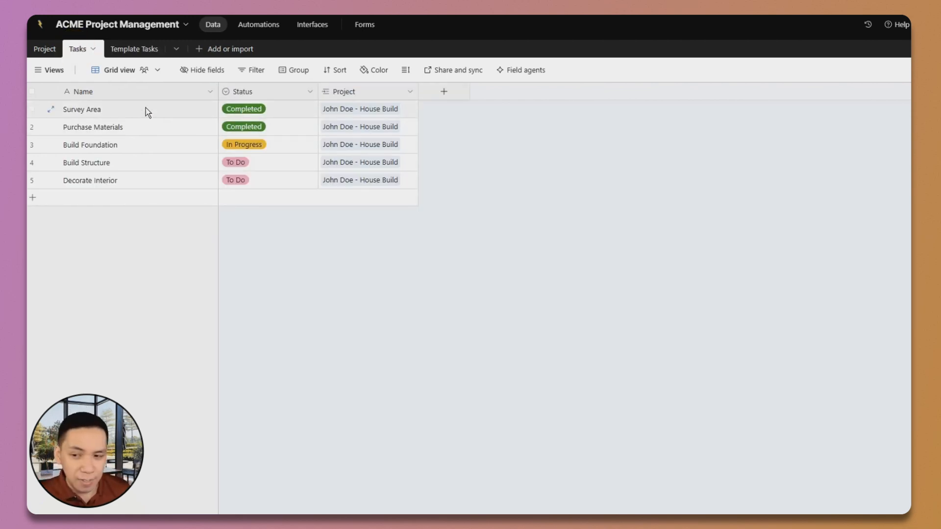
pyautogui.moveTo(146, 111); pyautogui.dragTo(130, 178)
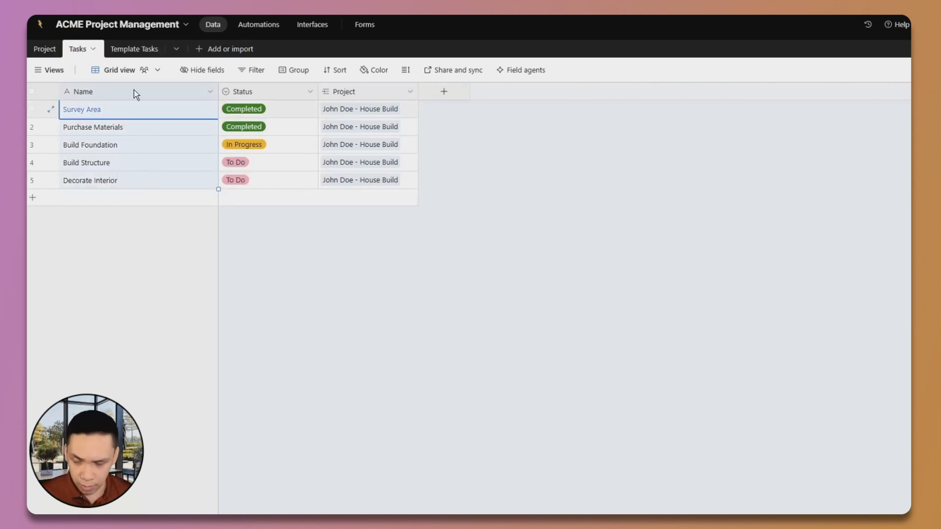
pyautogui.hotkey('ctrl', 'c')
pyautogui.click(129, 51)
pyautogui.click(83, 107)
pyautogui.hotkey('ctrl', 'v')
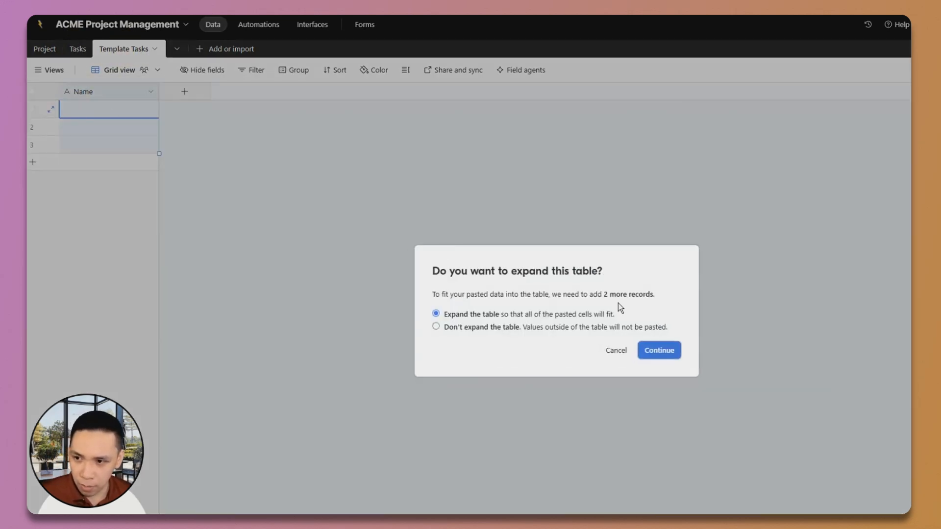
pyautogui.click(659, 350)
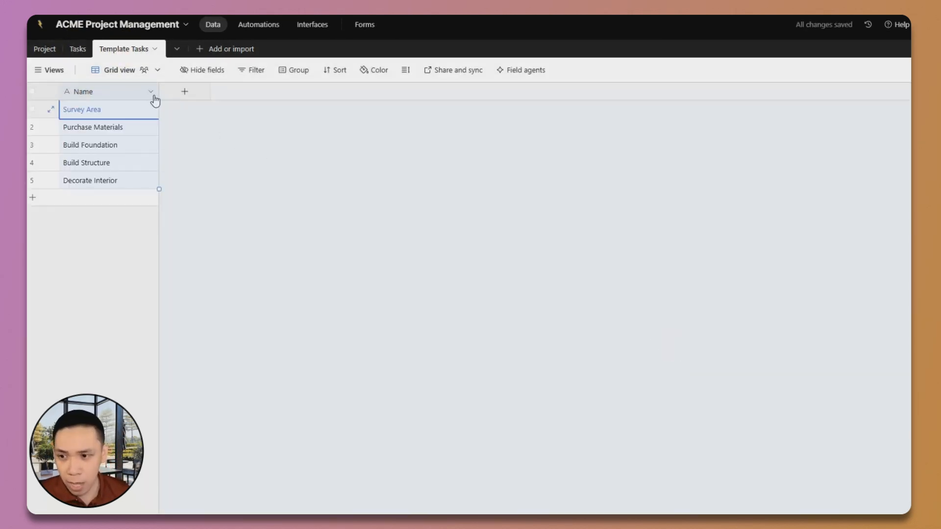
# Step: Widen the Name column of the Template Tasks table
pyautogui.moveTo(159, 92); pyautogui.dragTo(139, 178)
pyautogui.click(250, 175)
pyautogui.click(404, 180)
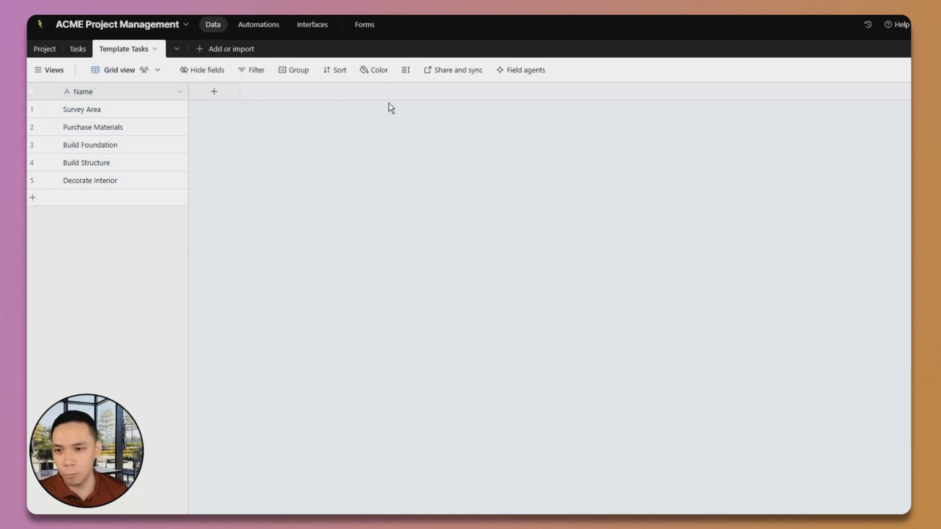
# Step: Set up an automation triggered when a record is created in the Project table
pyautogui.click(263, 26)
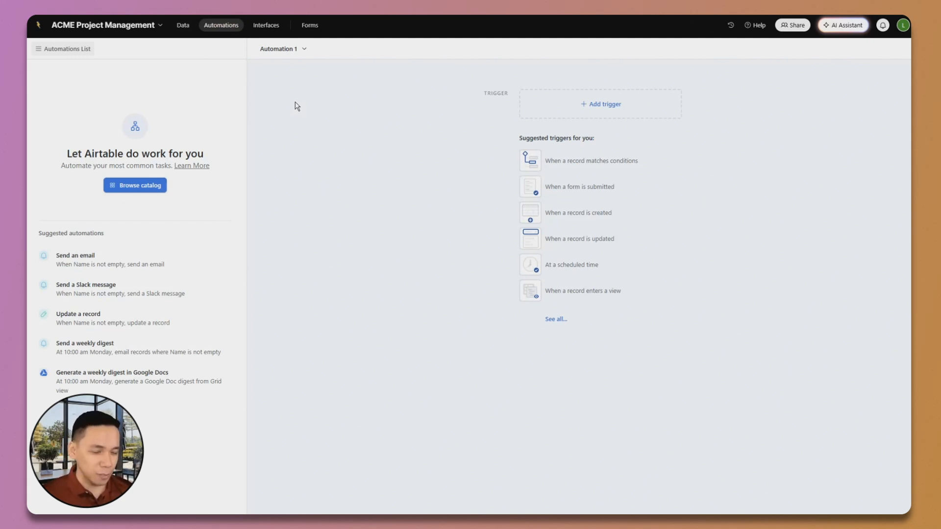
pyautogui.click(646, 109)
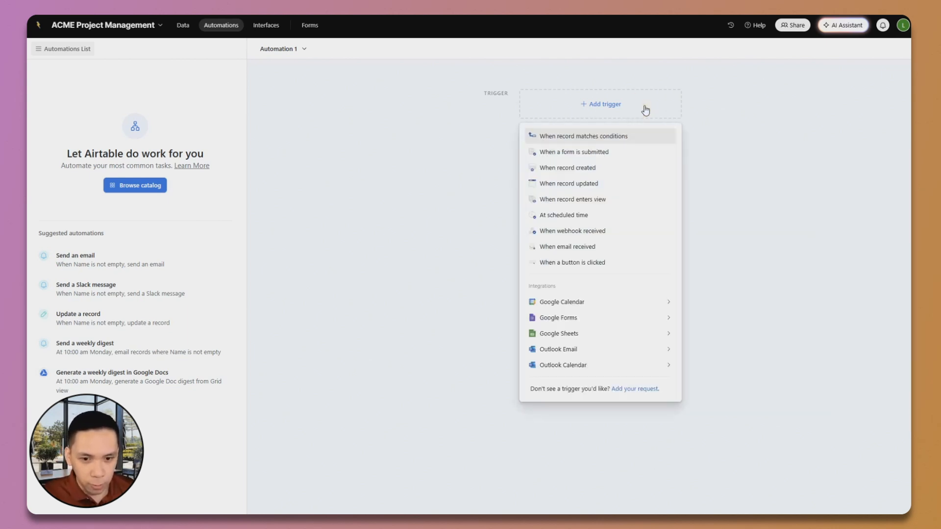
pyautogui.click(587, 171)
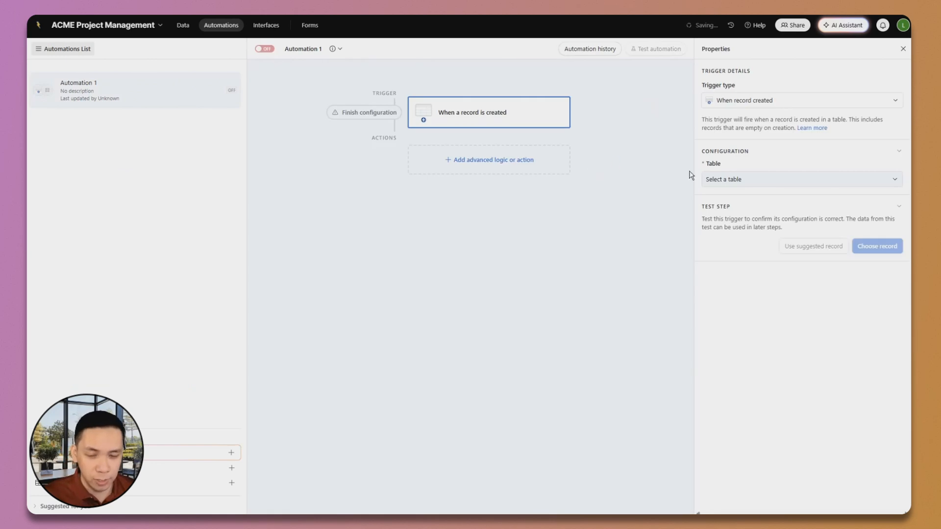
pyautogui.click(734, 188)
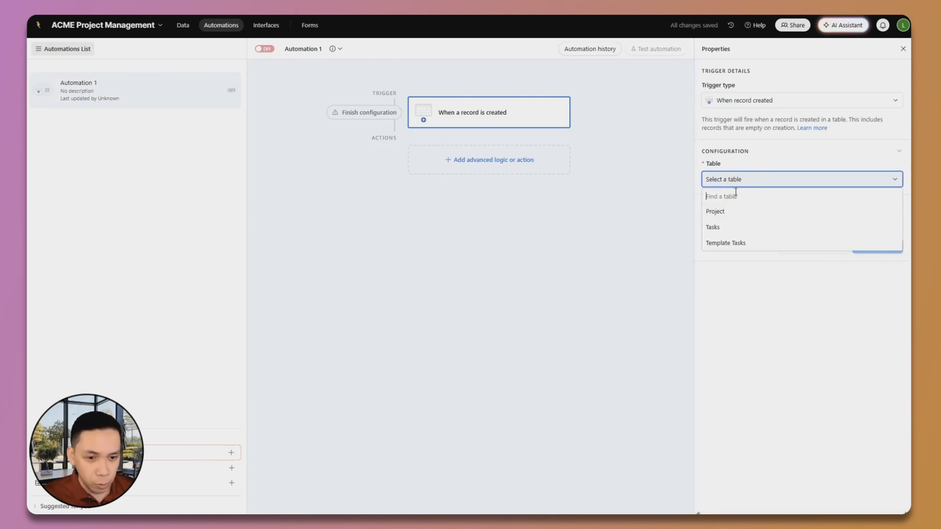
pyautogui.click(731, 212)
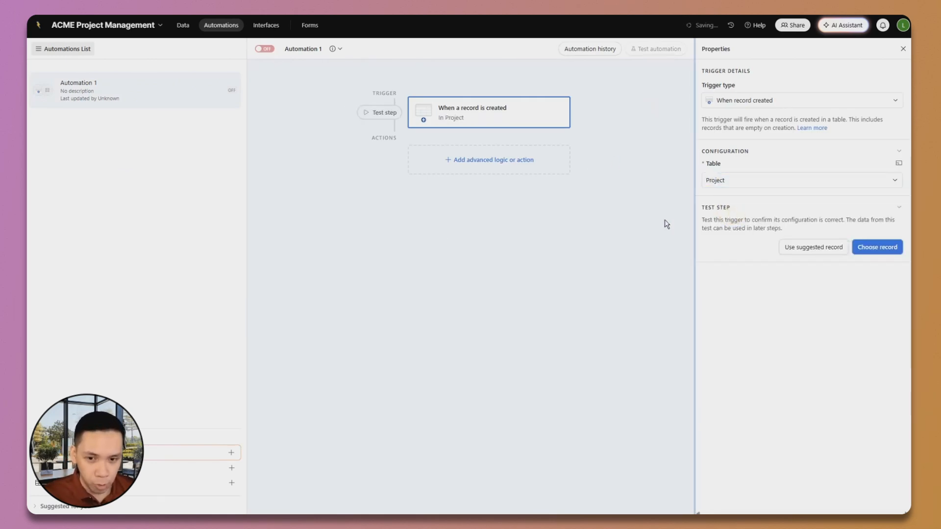
pyautogui.moveTo(420, 133); pyautogui.dragTo(510, 136)
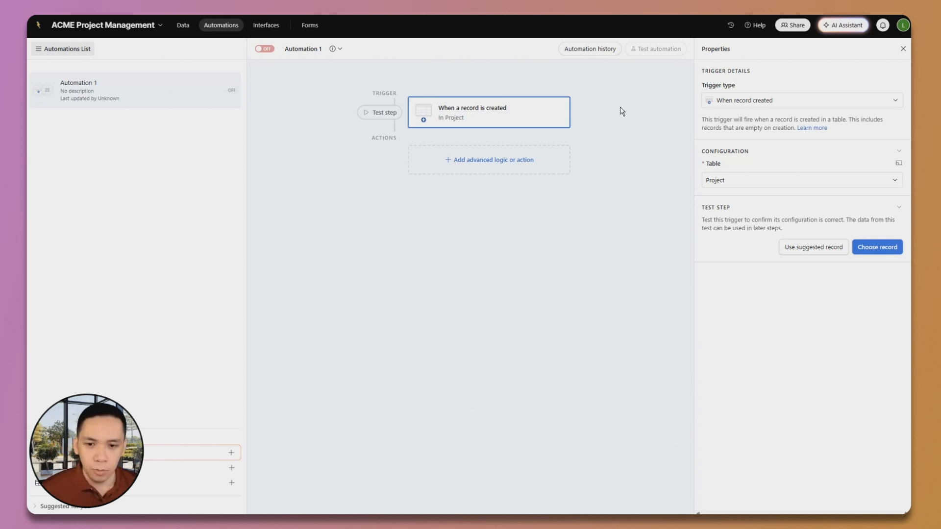
# Step: Add a Find records action to the automation that searches the Template Tasks table
pyautogui.click(515, 161)
pyautogui.click(446, 337)
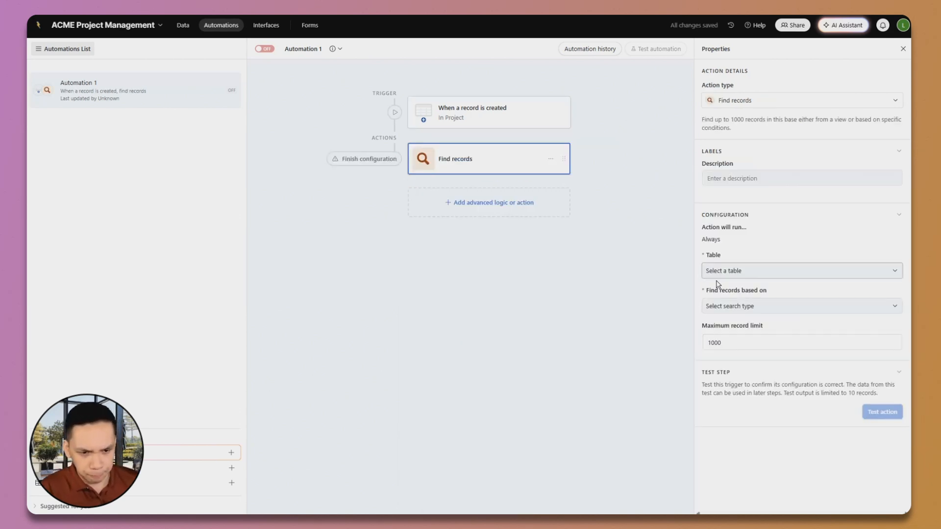
pyautogui.click(764, 272)
pyautogui.click(724, 334)
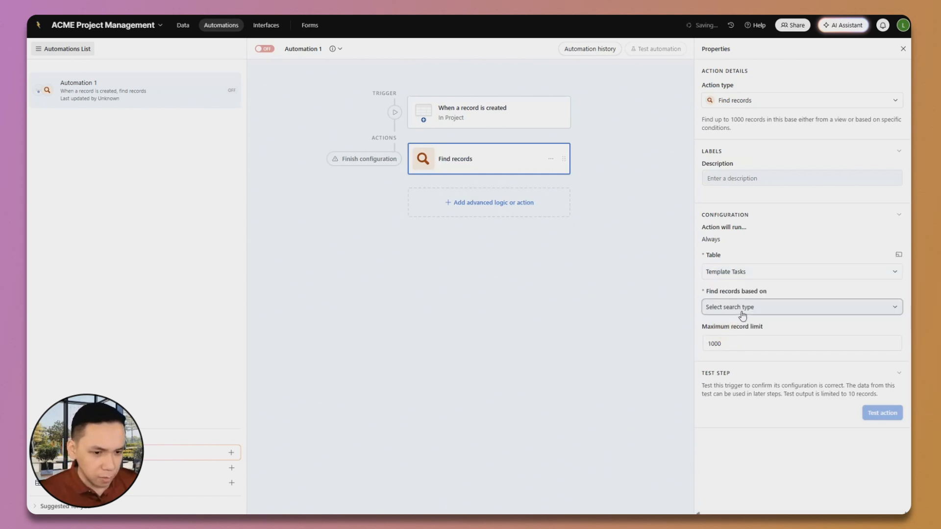
# Step: Make the Find records action search by the condition that Name is not empty, and test the action
pyautogui.click(742, 307)
pyautogui.click(731, 344)
pyautogui.click(727, 341)
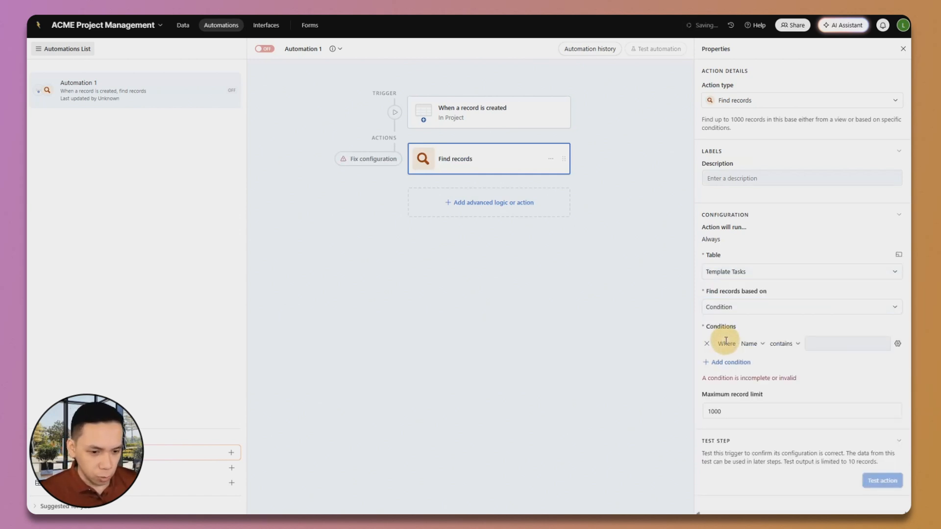
pyautogui.click(782, 344)
pyautogui.click(786, 459)
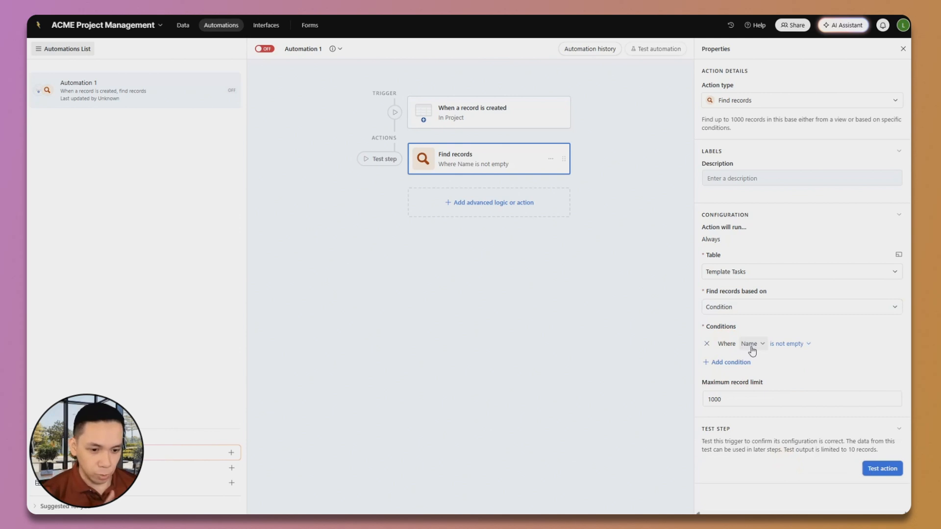
pyautogui.click(869, 467)
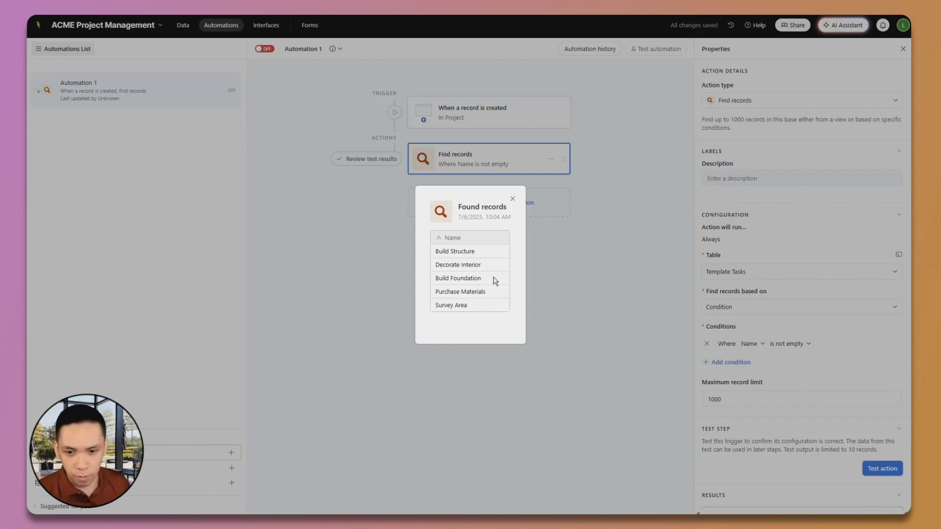
pyautogui.click(599, 243)
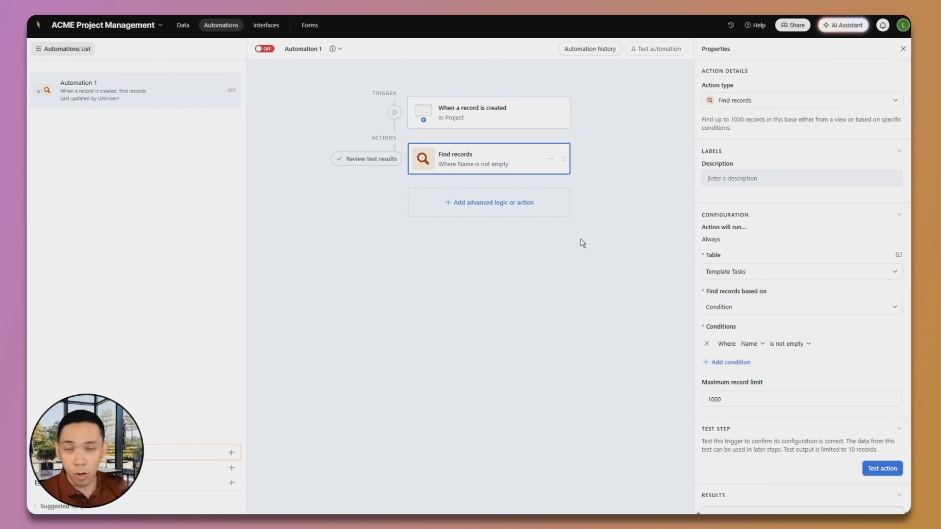
# Step: Add a repeating group to the automation that uses the Find records output as its input list
pyautogui.click(505, 201)
pyautogui.click(447, 287)
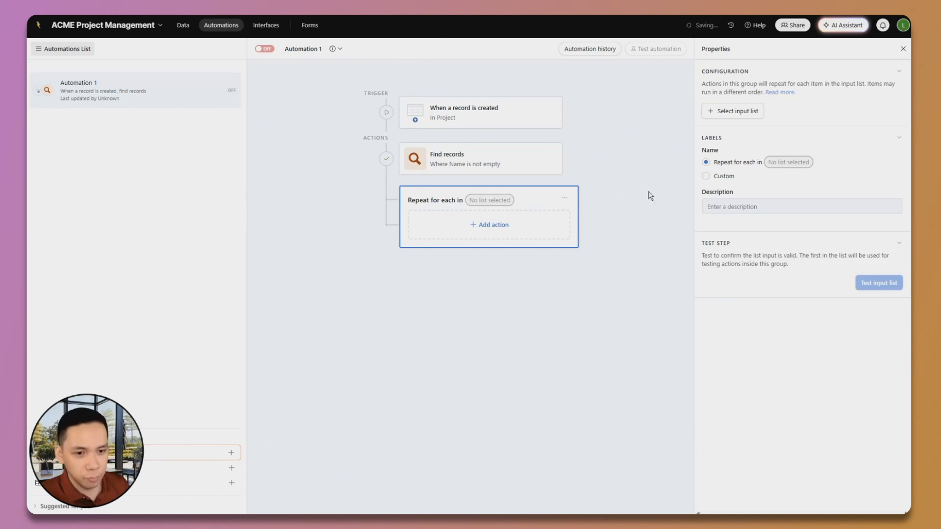
pyautogui.click(720, 112)
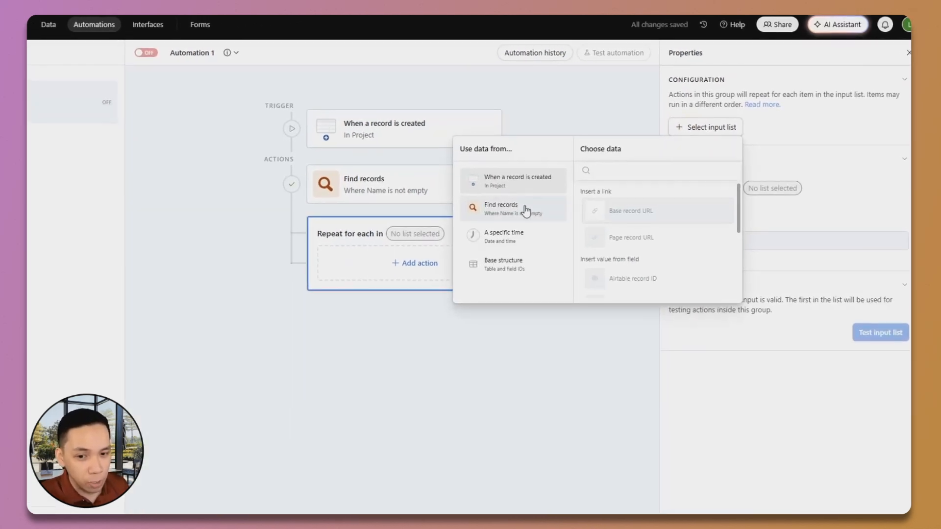
pyautogui.click(533, 213)
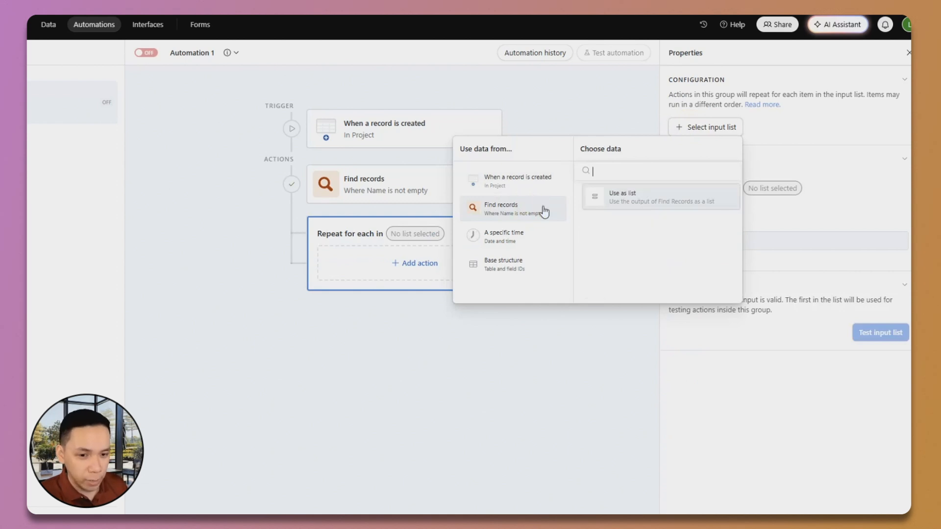
pyautogui.click(611, 204)
# Step: Add a Create record action inside the repeating group that creates records in the Tasks table
pyautogui.click(414, 263)
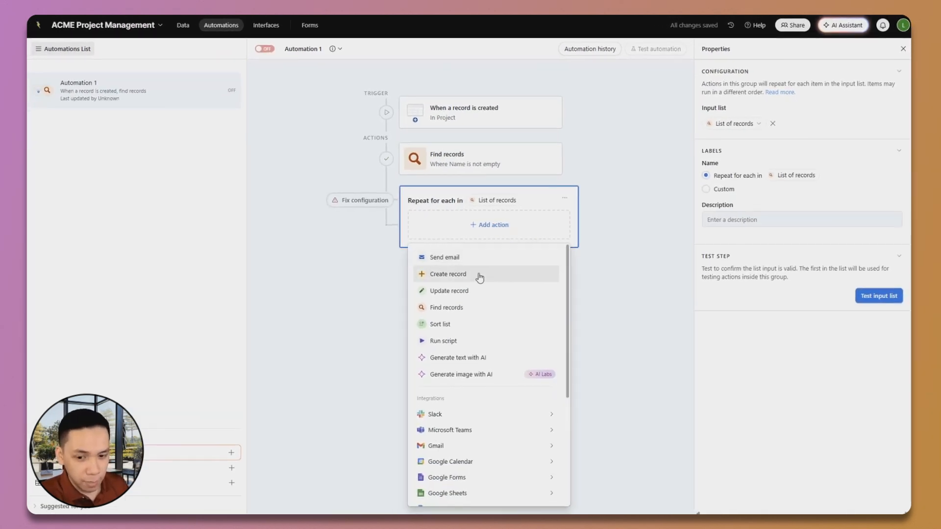
pyautogui.click(480, 277)
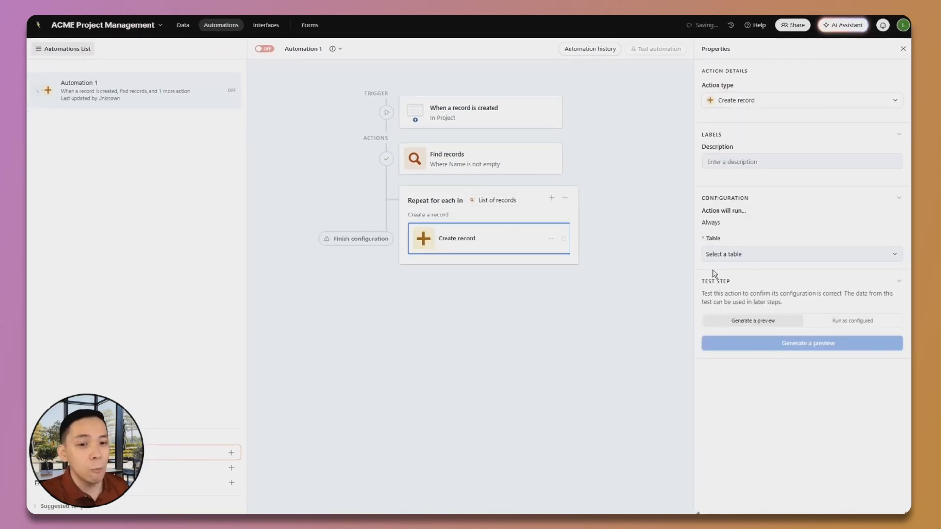
pyautogui.click(724, 254)
pyautogui.click(731, 303)
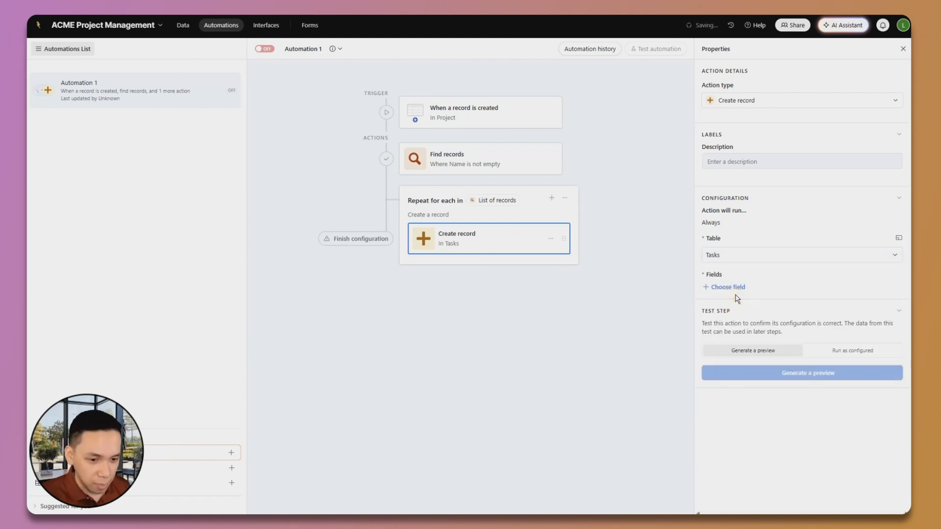
# Step: Fill the Name field of the Create record action with the Name value of the current item
pyautogui.click(736, 287)
pyautogui.click(723, 320)
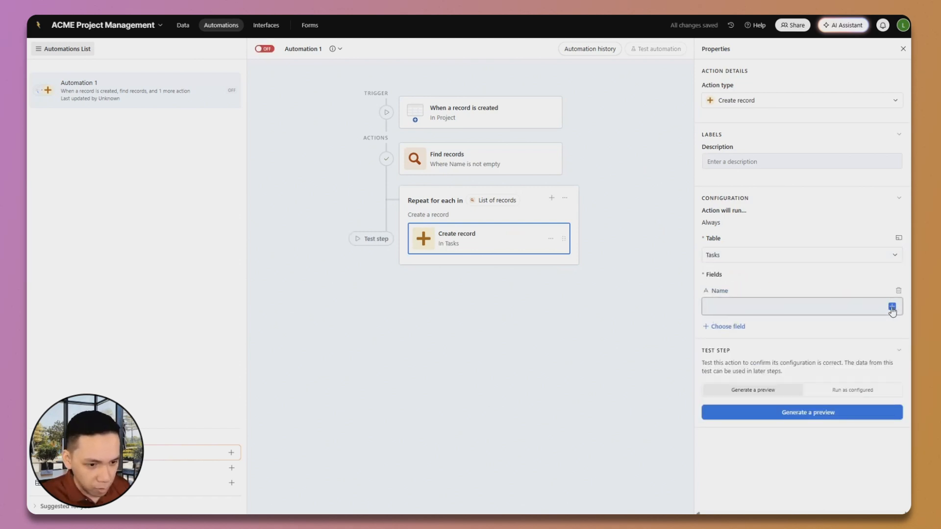
pyautogui.click(891, 306)
pyautogui.click(714, 294)
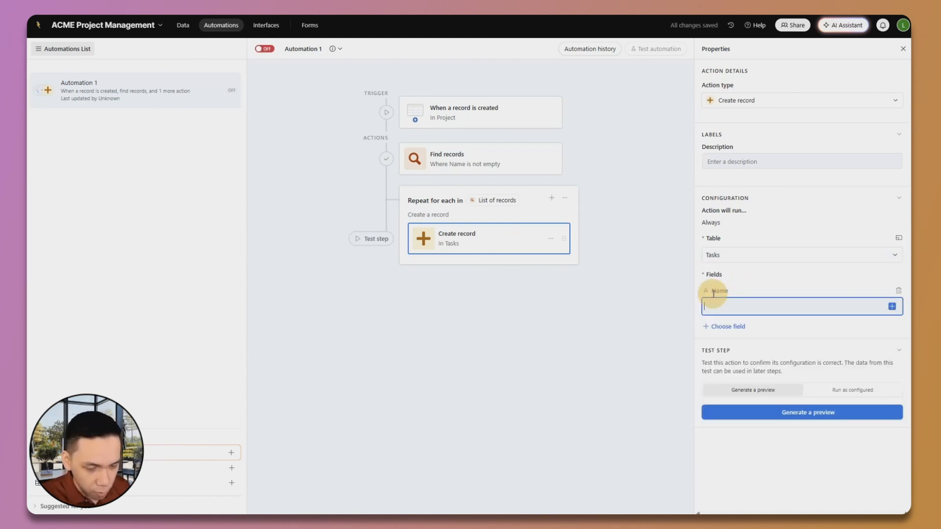
pyautogui.moveTo(715, 293); pyautogui.dragTo(752, 291)
pyautogui.click(892, 307)
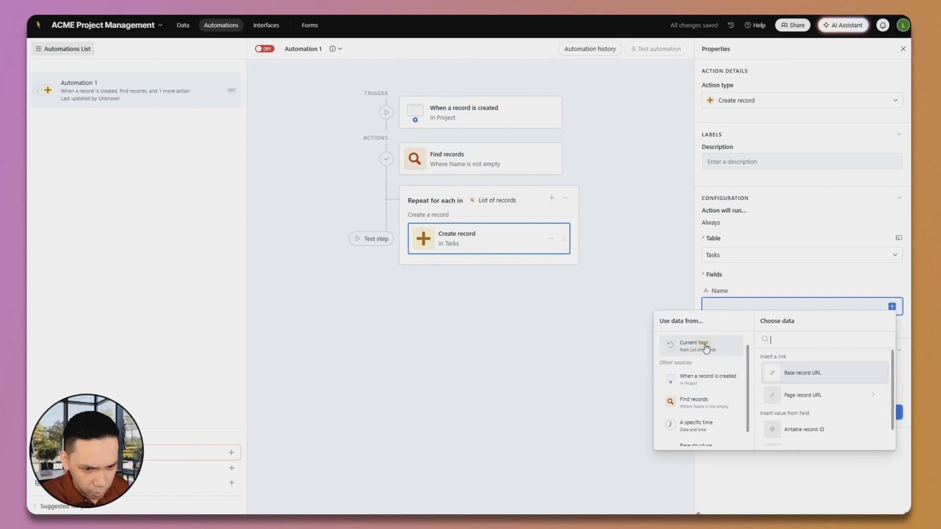
pyautogui.scroll(-1, 770, 398)
pyautogui.click(786, 436)
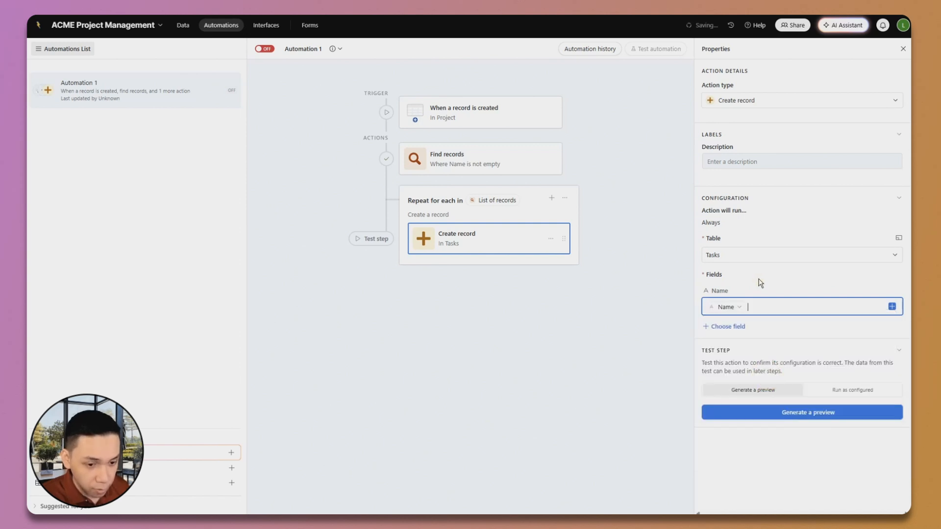
# Step: Set the action's Project field to the Airtable record ID of the triggering project record, and turn the automation on
pyautogui.click(725, 327)
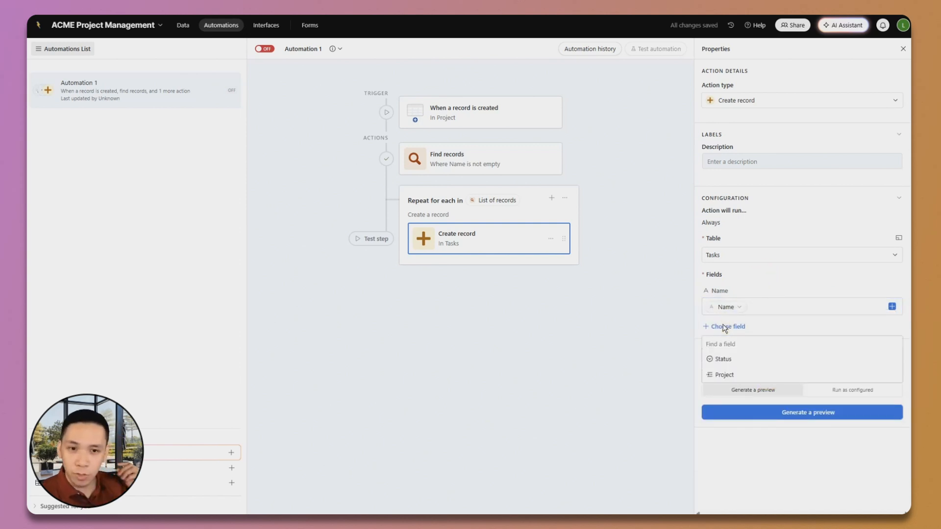
pyautogui.click(719, 374)
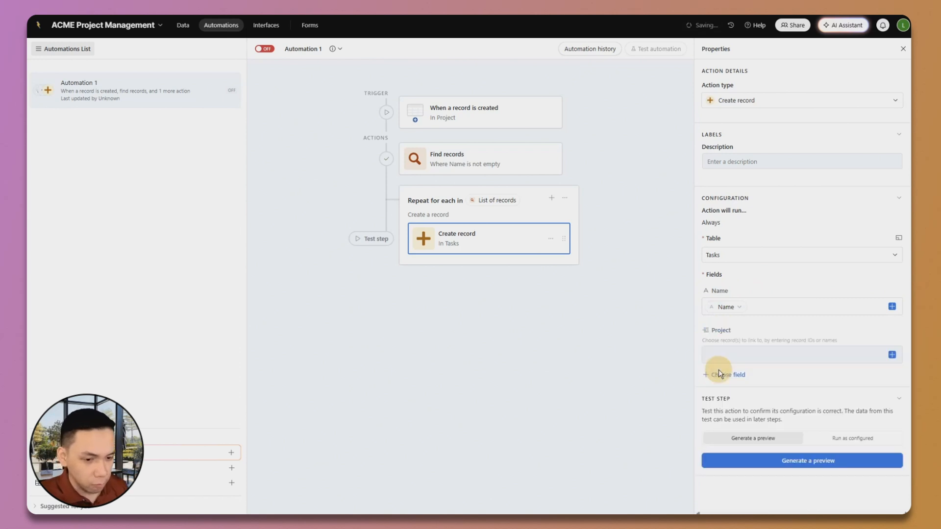
pyautogui.click(892, 355)
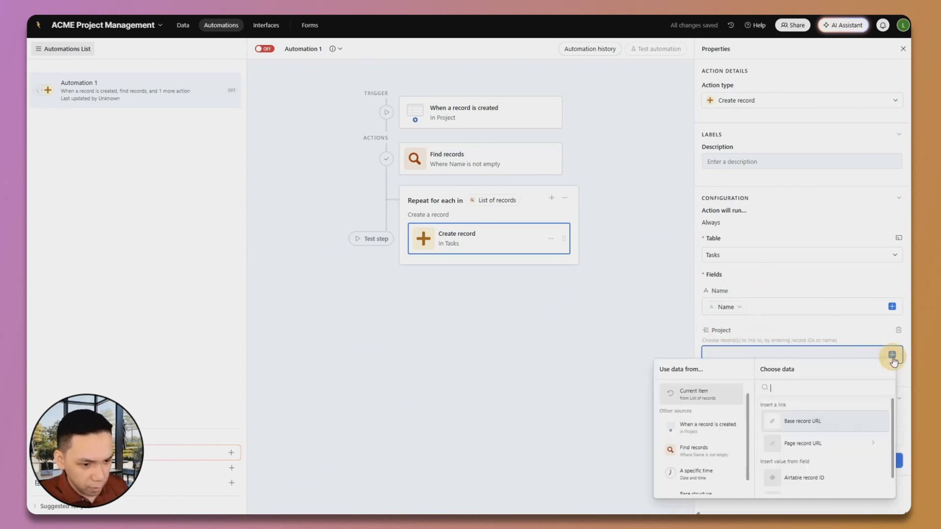
pyautogui.scroll(-1, 686, 422)
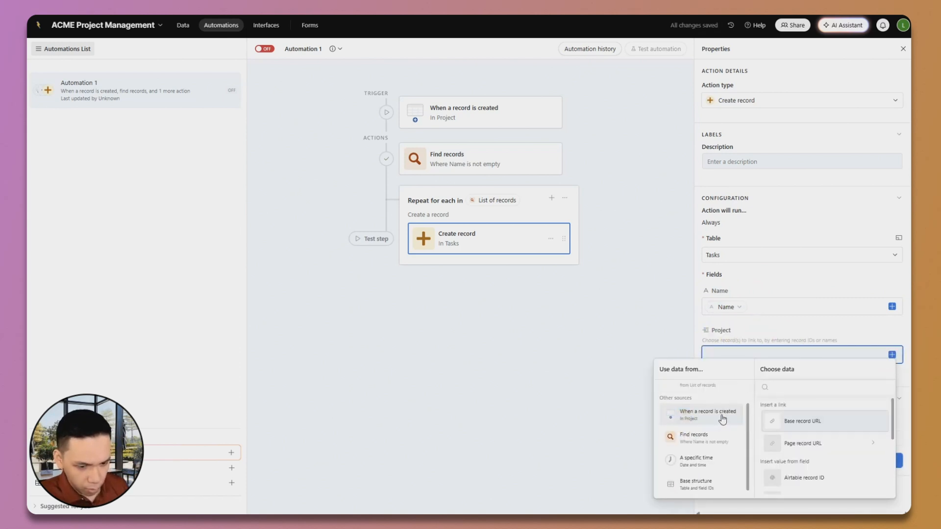
pyautogui.scroll(-1, 771, 419)
pyautogui.click(804, 444)
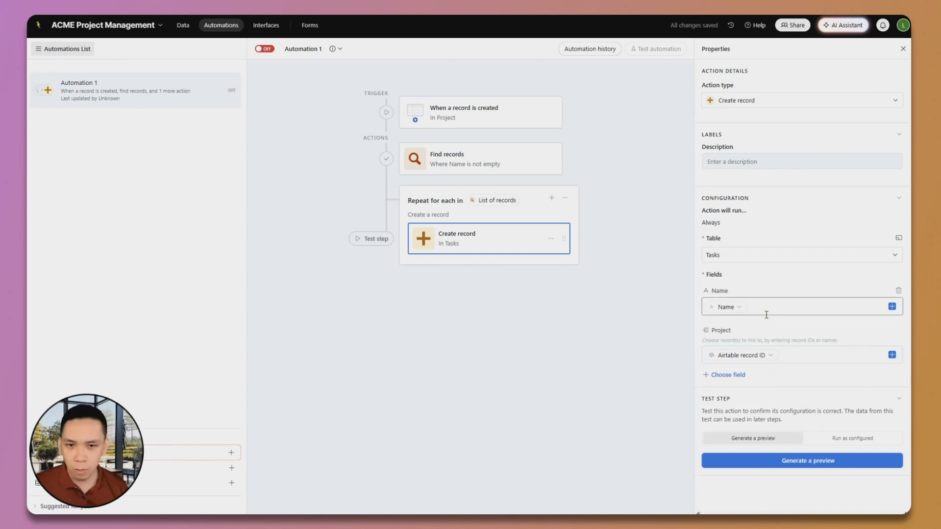
pyautogui.click(264, 49)
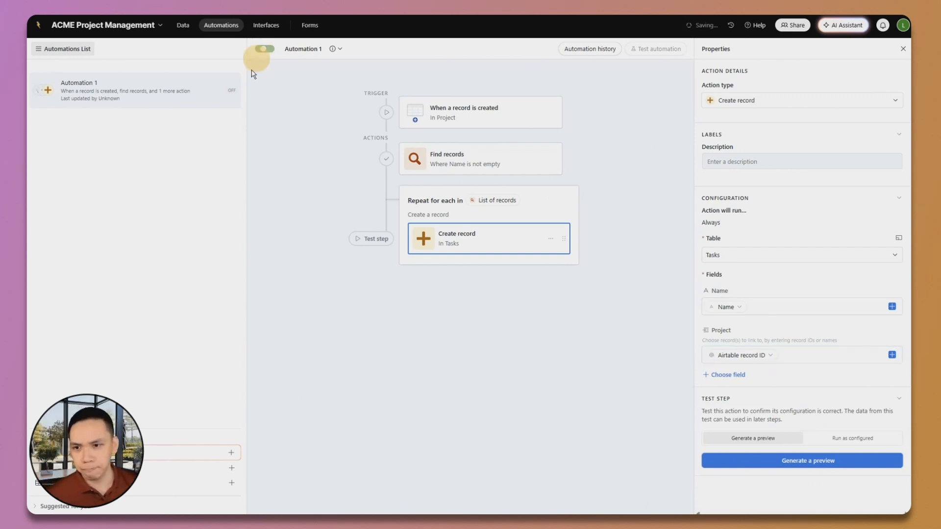
# Step: Delete the second project record, the house build without tasks, from the Project table
pyautogui.click(185, 28)
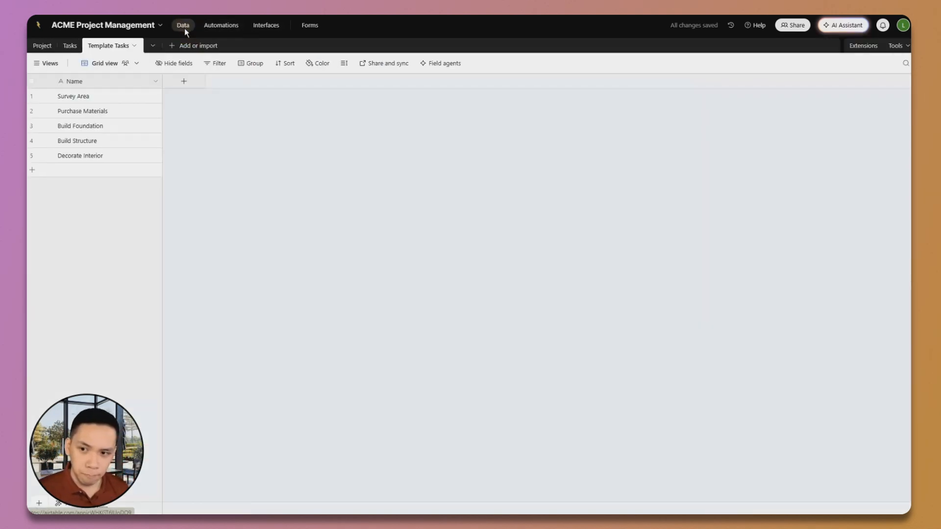
pyautogui.click(41, 49)
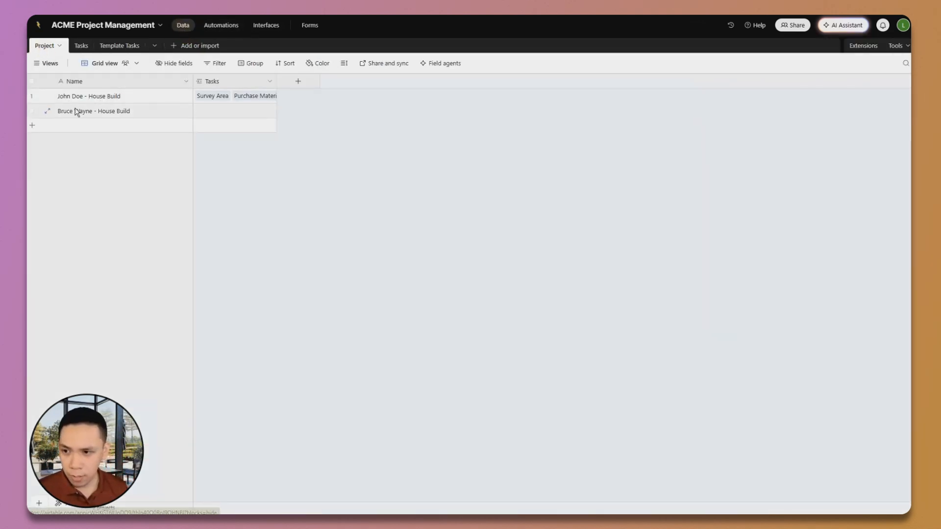
pyautogui.click(30, 113)
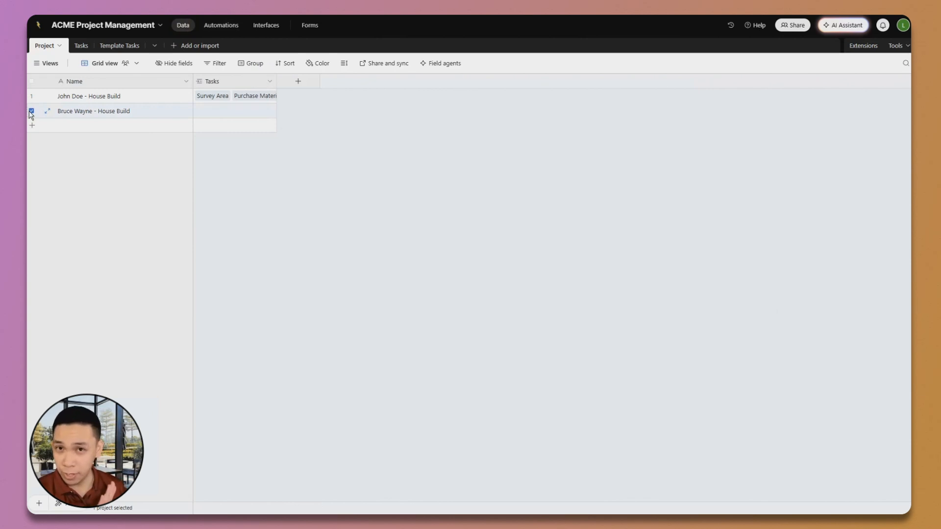
pyautogui.rightClick(31, 112)
pyautogui.click(66, 273)
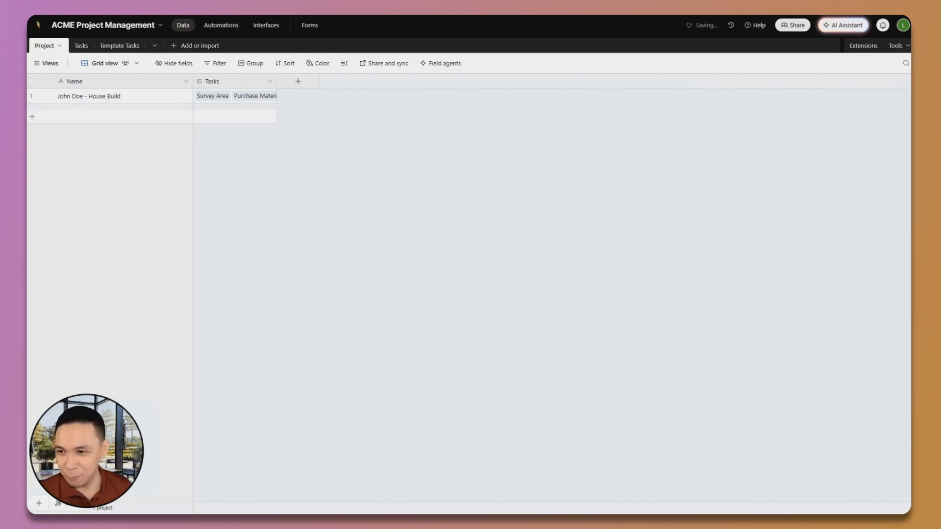
# Step: Add a new record to the Project table, named with the client's full name followed by "- House Build"
pyautogui.click(32, 116)
pyautogui.write('B')
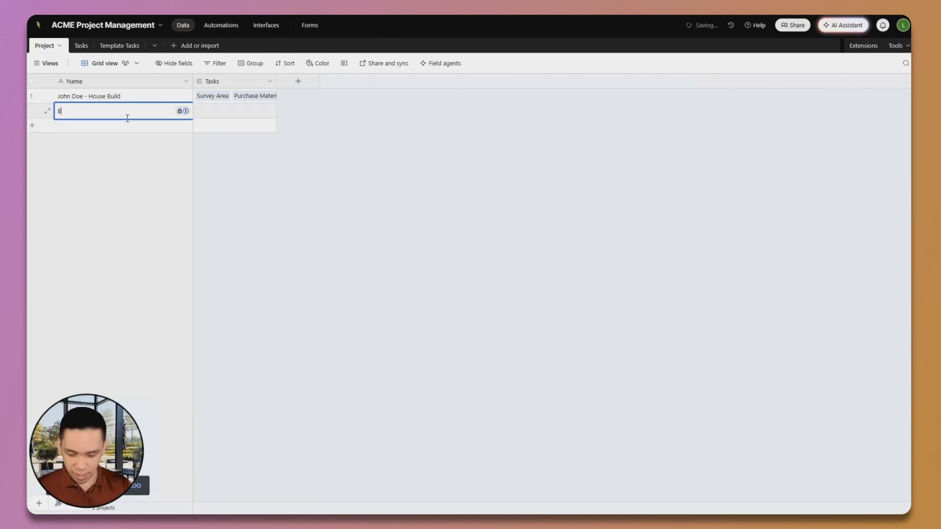
pyautogui.write('ruce Wayne - ')
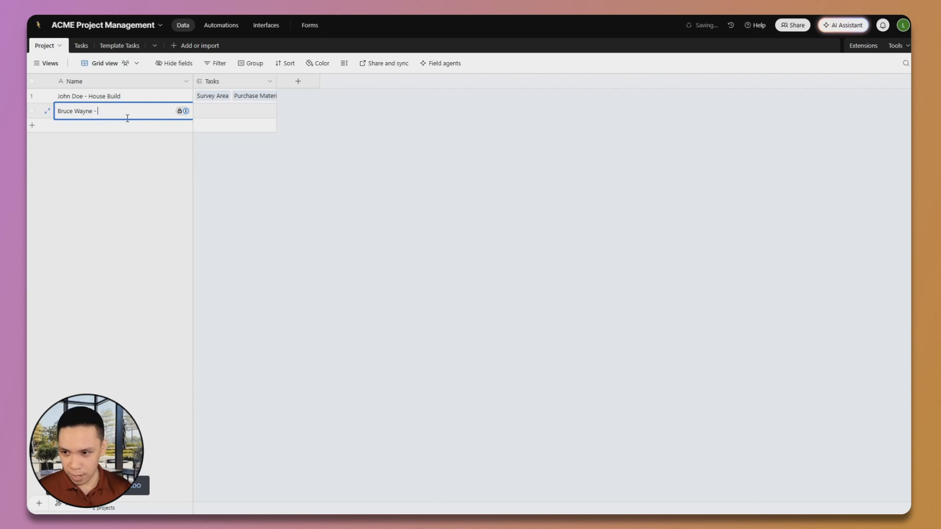
pyautogui.write('House Build')
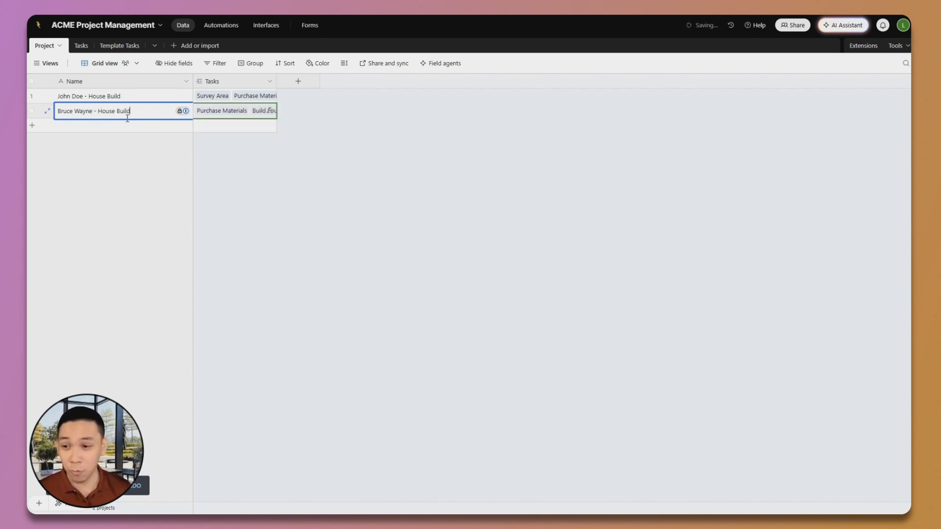
pyautogui.click(249, 149)
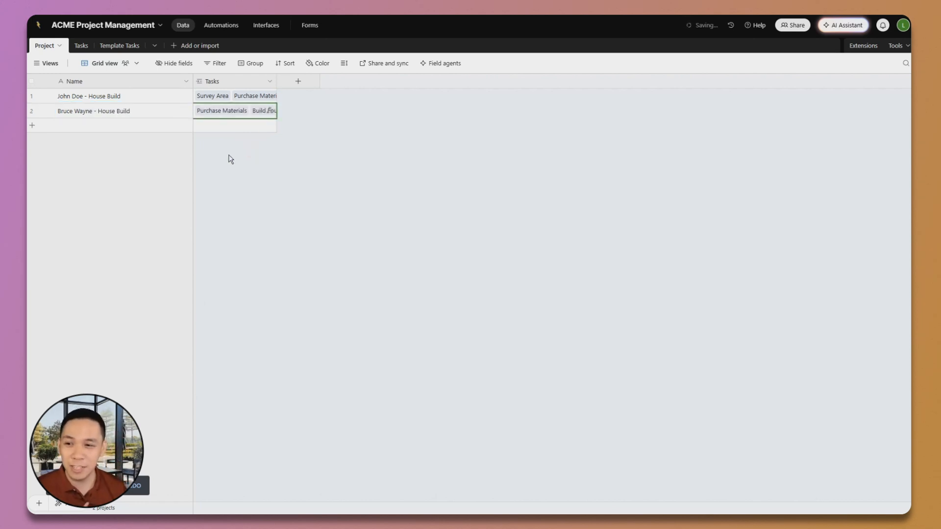
# Step: Group the records of the Tasks table by the Project field
pyautogui.click(80, 45)
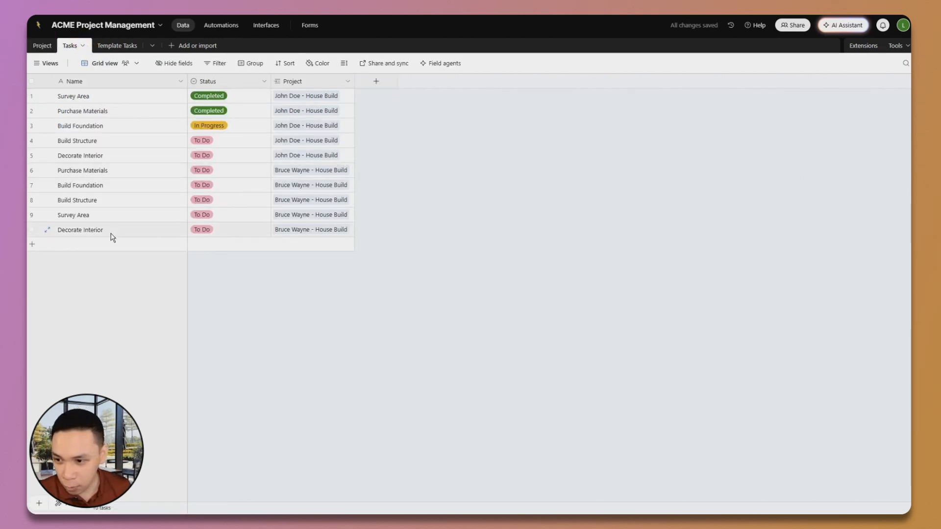
pyautogui.click(246, 64)
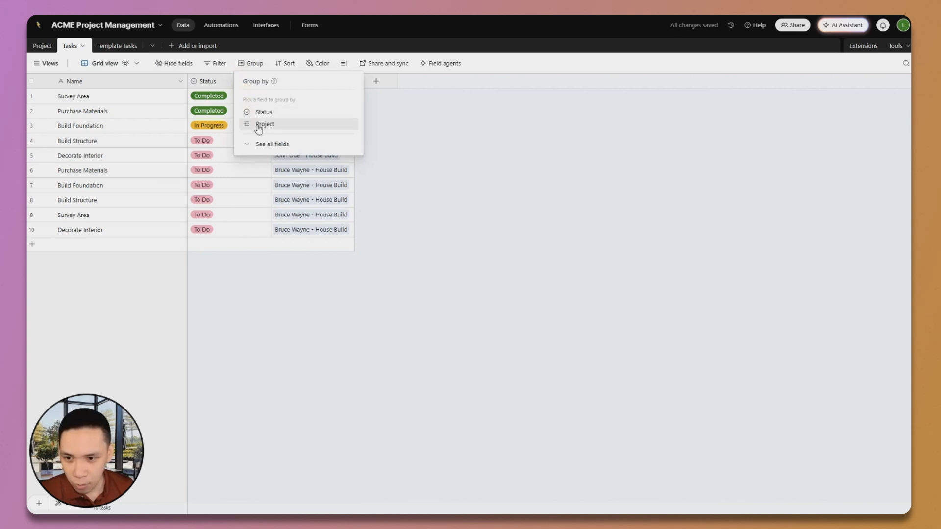
pyautogui.click(260, 125)
pyautogui.click(525, 218)
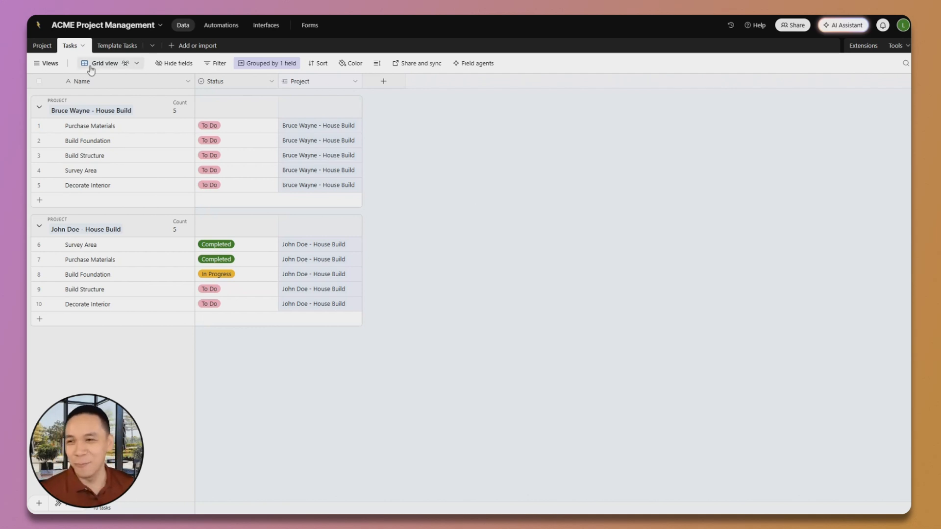
# Step: Create a new table from scratch named Project Types
pyautogui.click(42, 45)
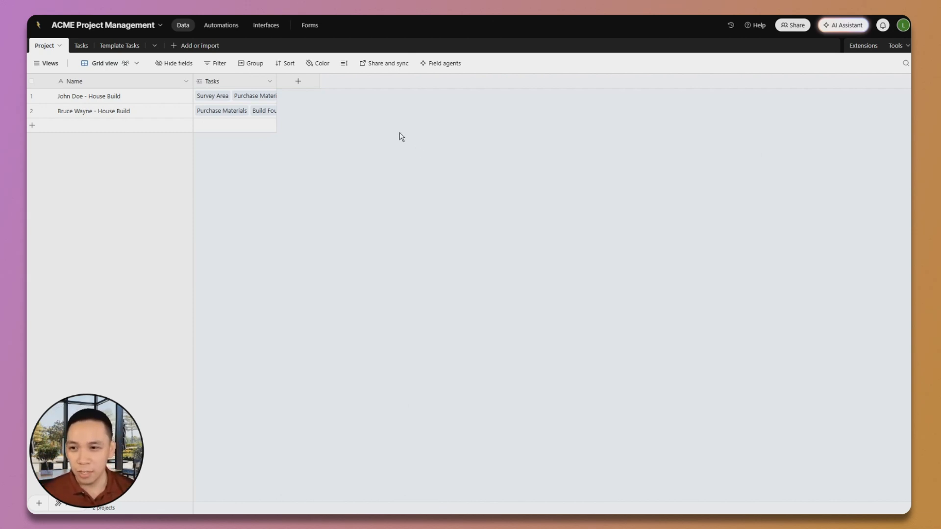
pyautogui.click(174, 46)
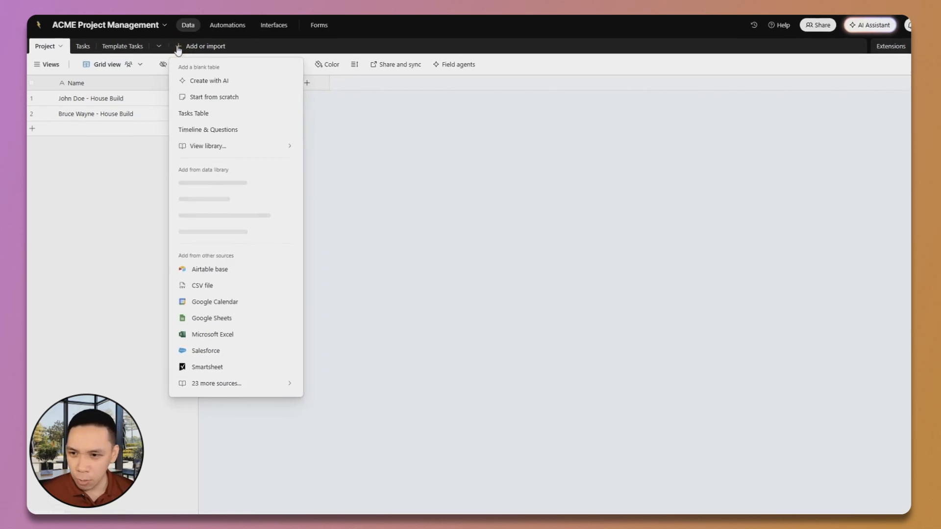
pyautogui.click(212, 97)
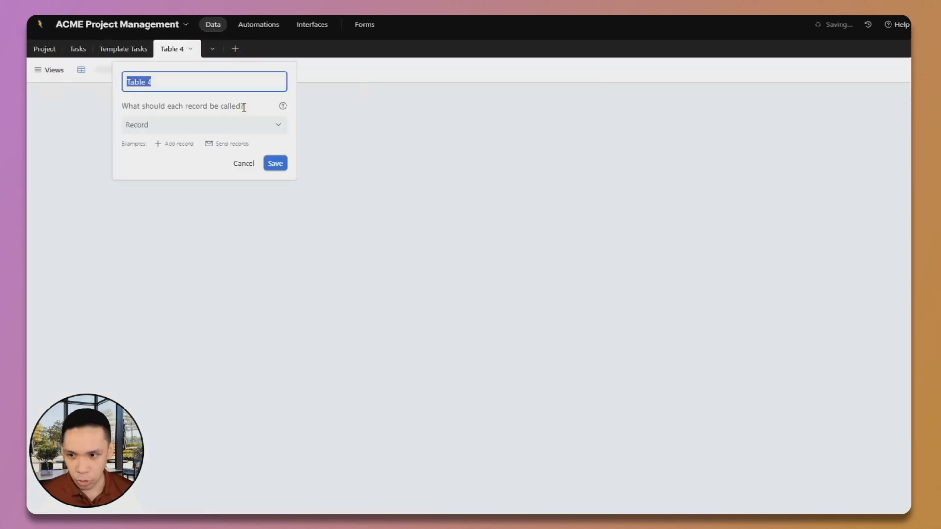
pyautogui.write('Project Ty')
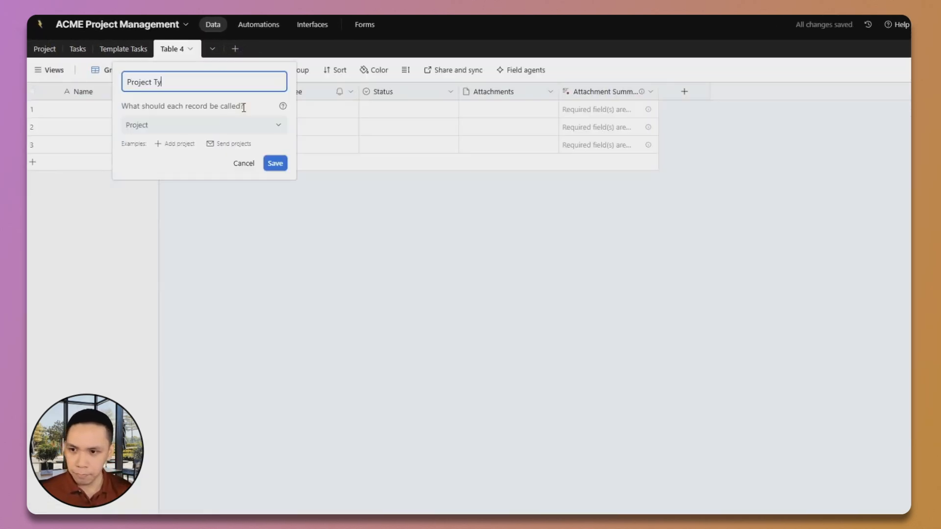
pyautogui.write('pes')
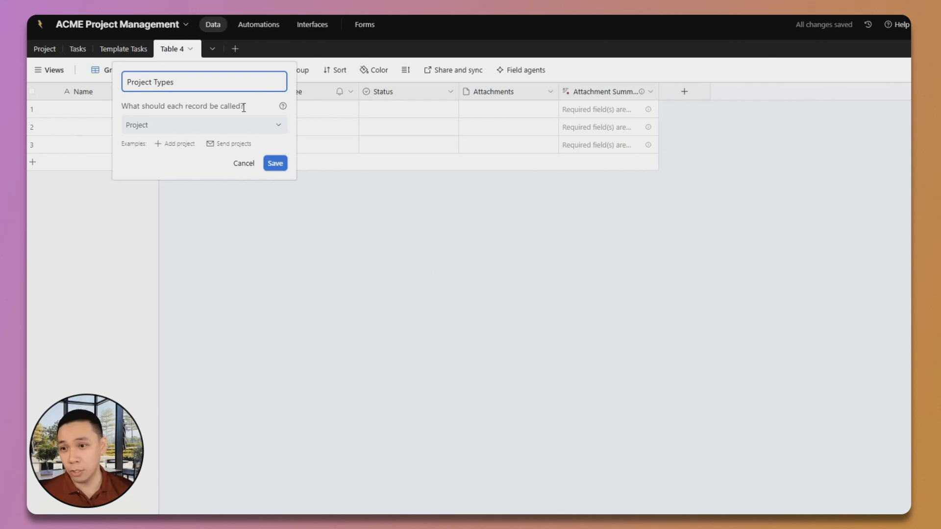
pyautogui.click(278, 164)
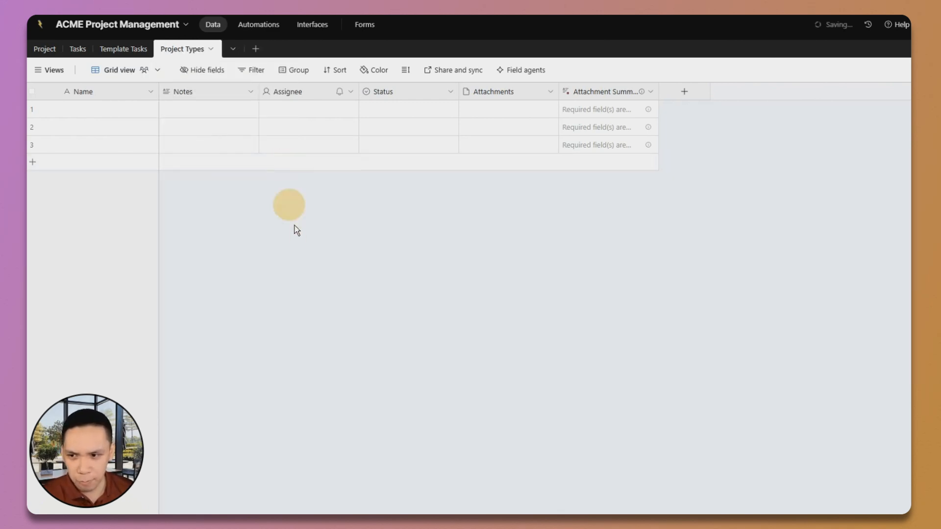
# Step: Delete the five default fields from Notes through Attachment Summary in the Project Types table, keeping only Name
pyautogui.click(209, 89)
pyautogui.keyDown('shift'); pyautogui.click(569, 91); pyautogui.keyUp('shift')
pyautogui.rightClick(569, 91)
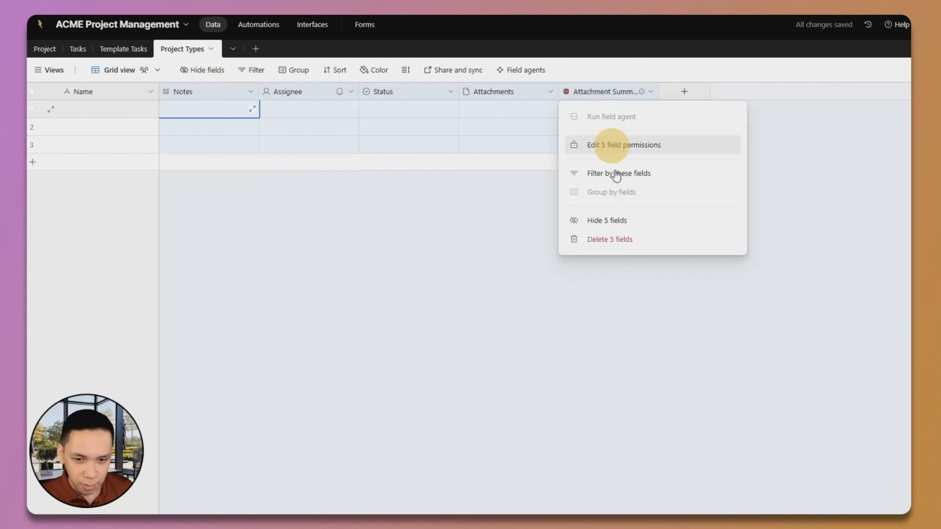
pyautogui.click(599, 240)
# Step: Delete the third blank record of the Project Types table and name the other two House Builds and Demolitions
pyautogui.rightClick(32, 143)
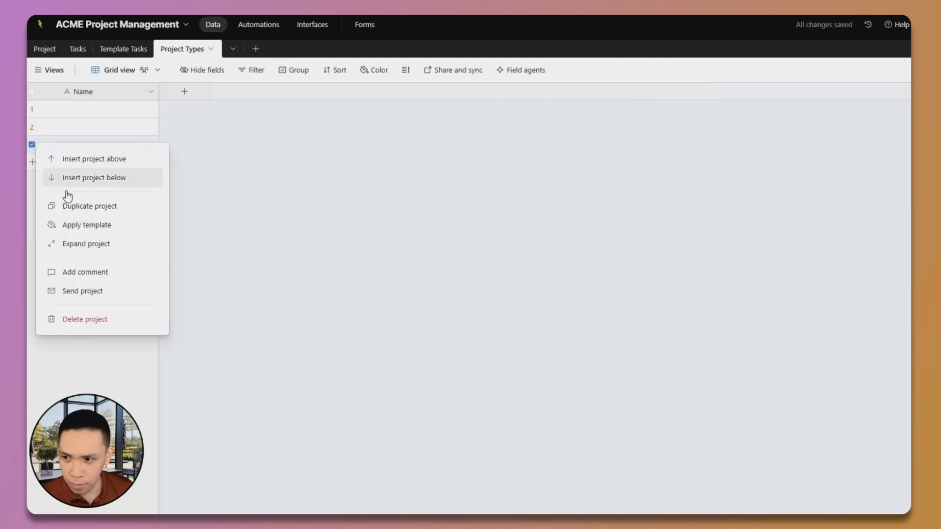
pyautogui.click(84, 318)
pyautogui.click(88, 110)
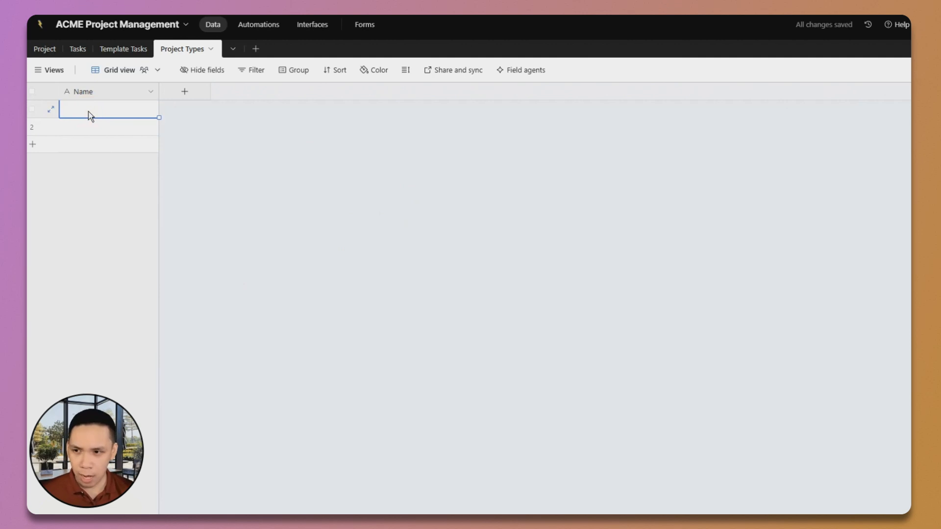
pyautogui.write('House Constru')
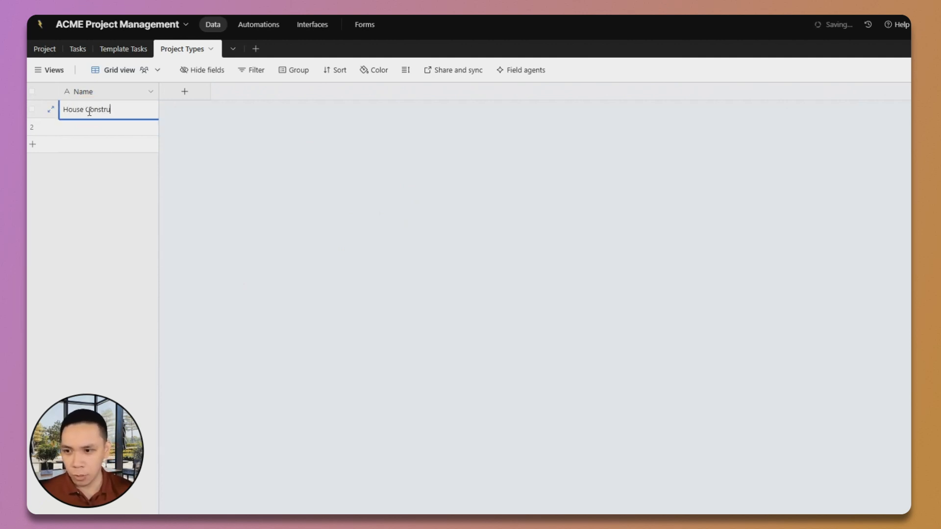
pyautogui.write('c')
pyautogui.hotkey('ctrl', 'shift', 'Left')
pyautogui.write('Builds')
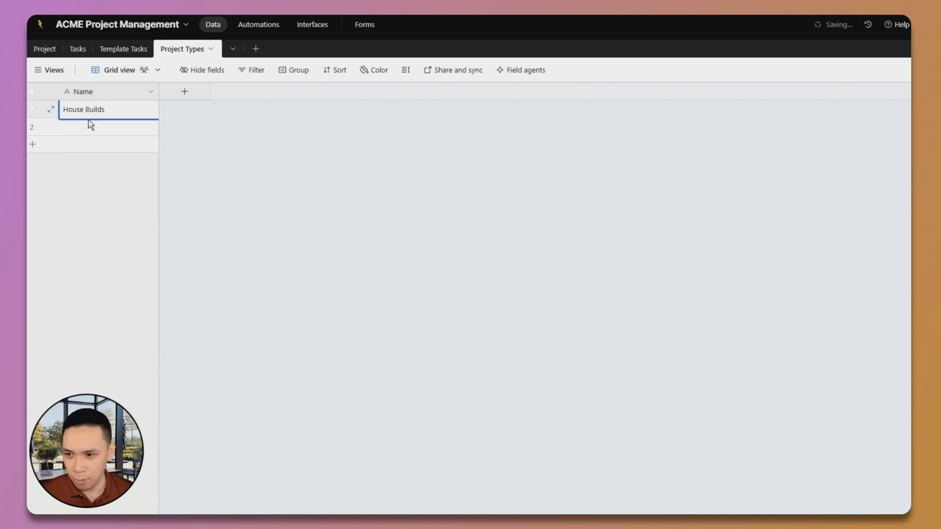
pyautogui.click(88, 122)
pyautogui.write('Demolitions')
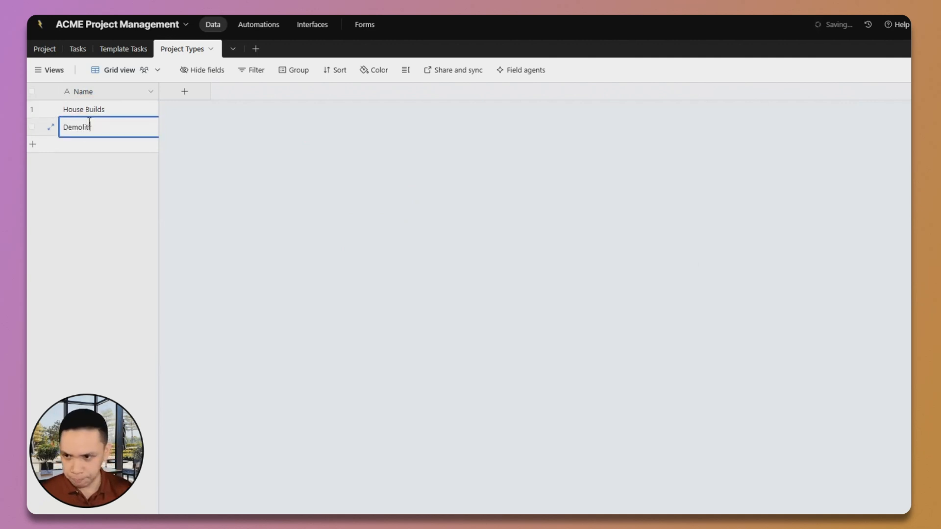
pyautogui.click(346, 241)
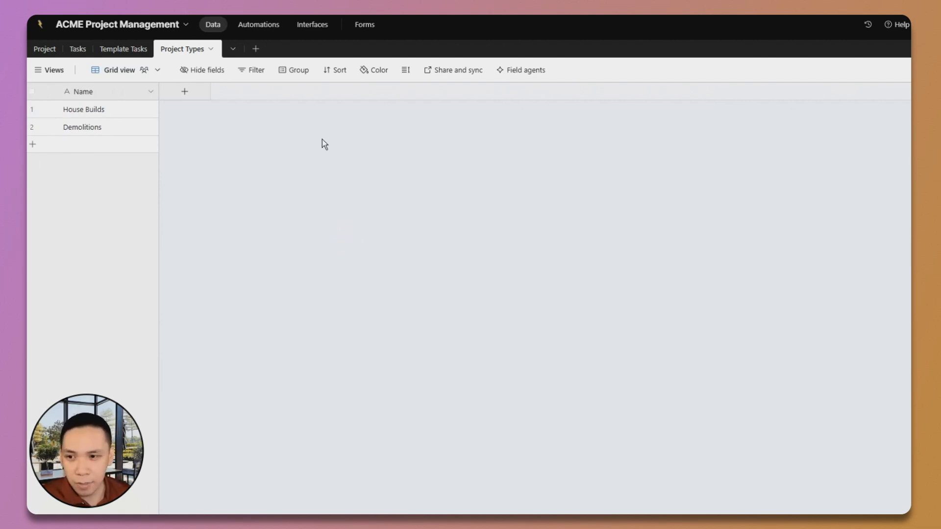
# Step: Add a linked record field named Template Tasks to the Project Types table, linking to the Template Tasks table without lookup fields
pyautogui.click(122, 51)
pyautogui.click(181, 52)
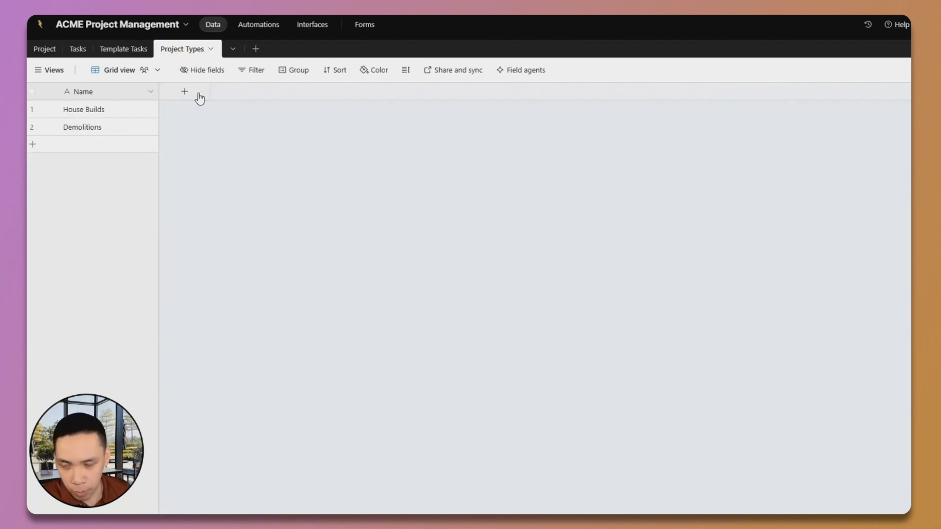
pyautogui.click(199, 97)
pyautogui.write('link')
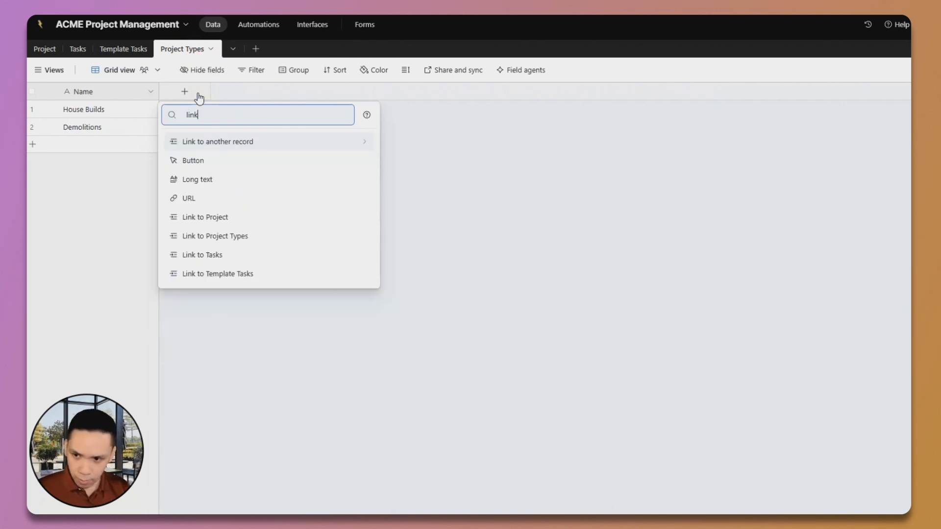
pyautogui.press('Return')
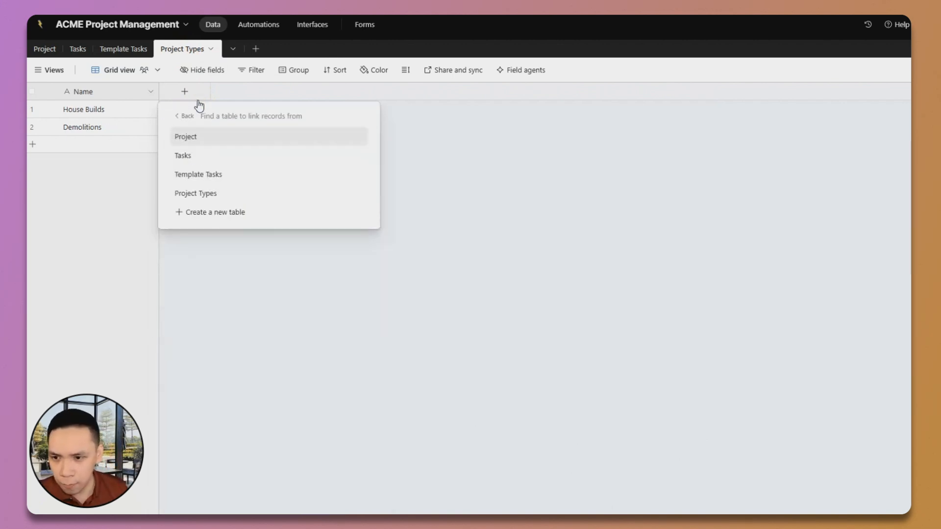
pyautogui.click(199, 174)
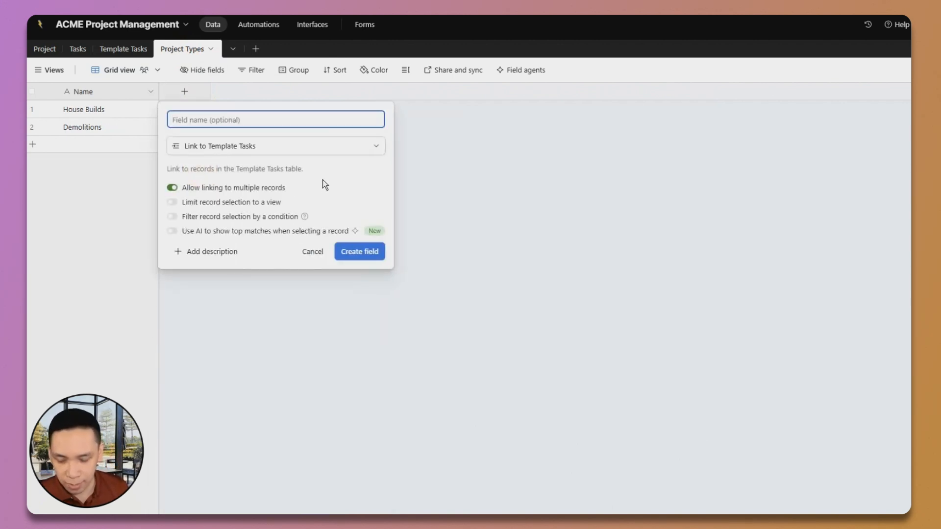
pyautogui.write('Template Tasks')
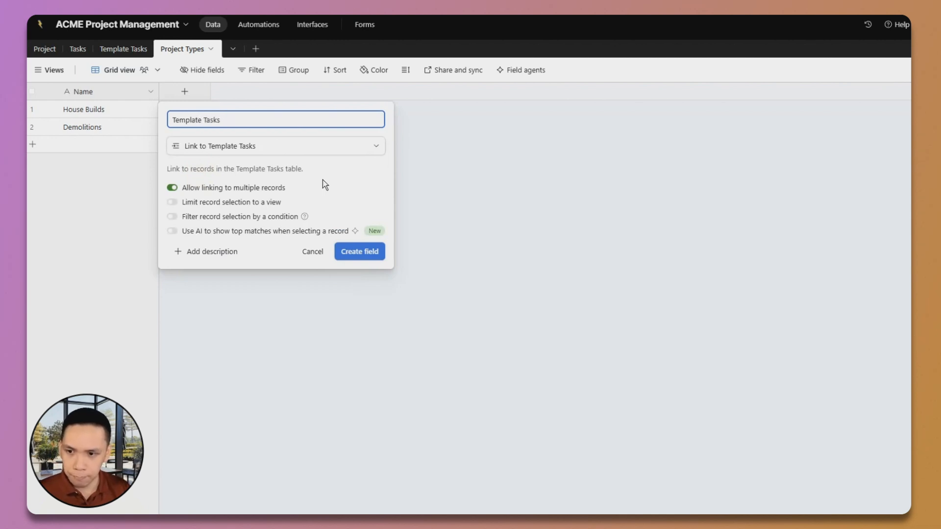
pyautogui.press('Return')
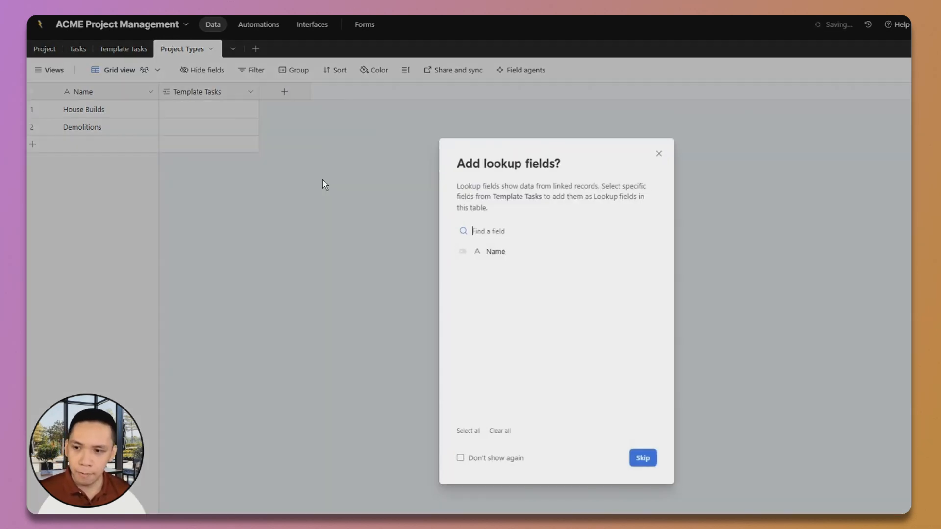
pyautogui.click(659, 155)
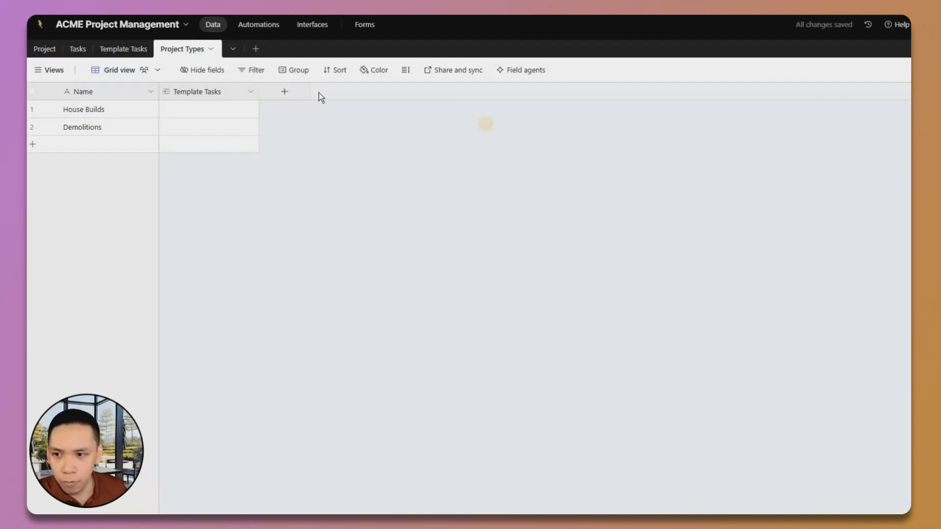
# Step: Set Project Types to House Builds for the five records from Survey Area to Decorate Interior in the Template Tasks table
pyautogui.click(123, 49)
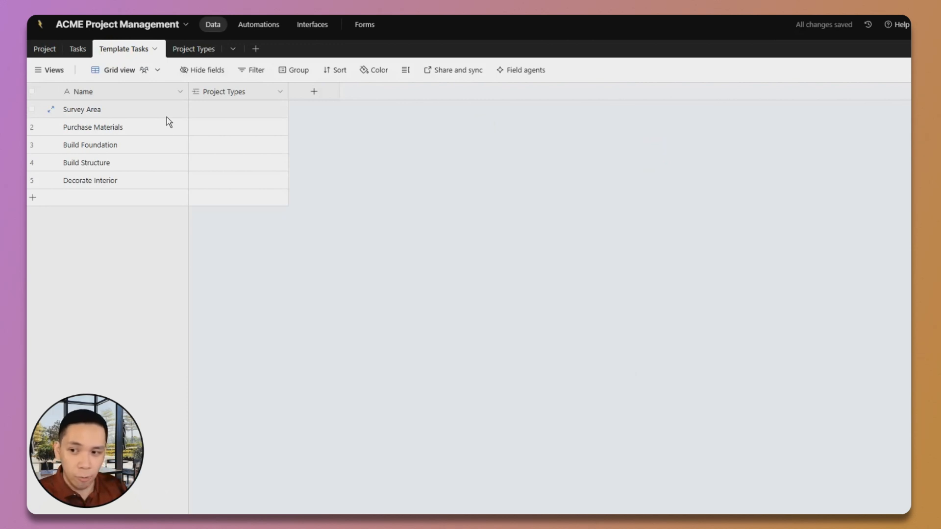
pyautogui.click(221, 110)
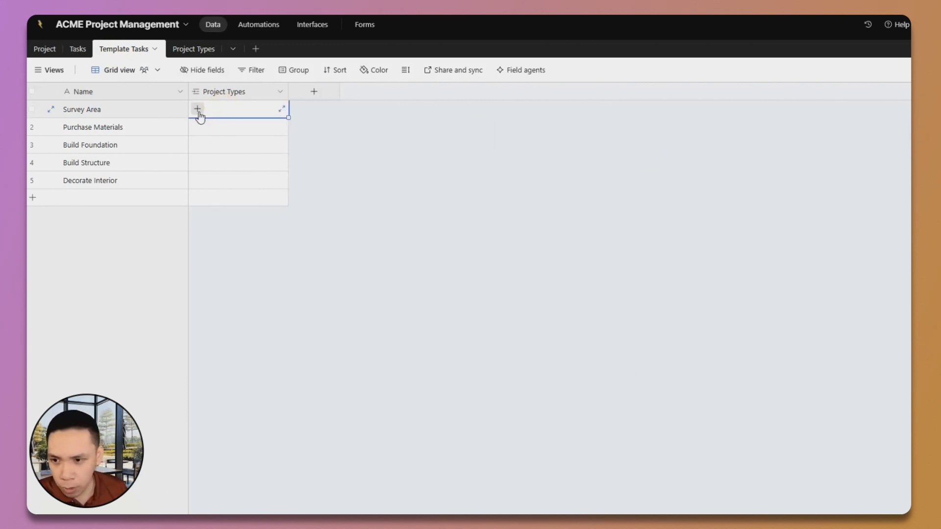
pyautogui.click(197, 109)
pyautogui.click(230, 168)
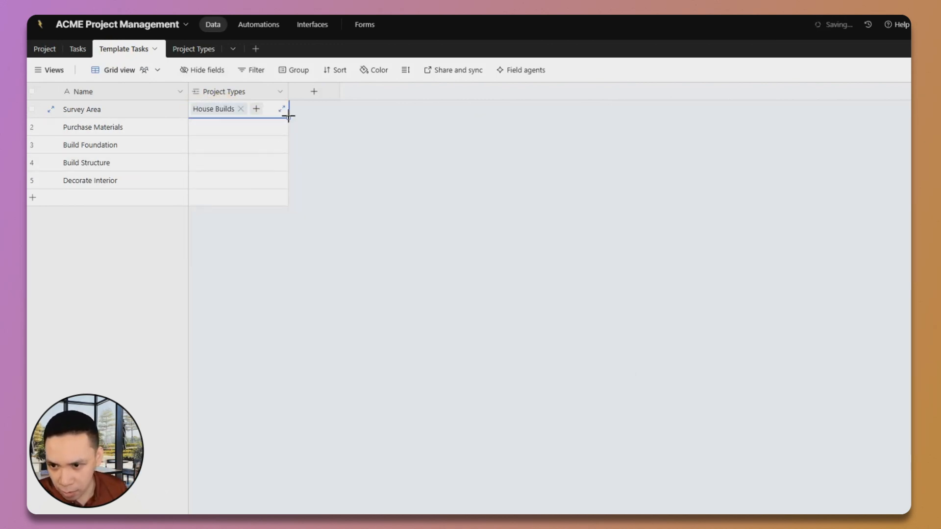
pyautogui.moveTo(288, 117); pyautogui.dragTo(274, 247)
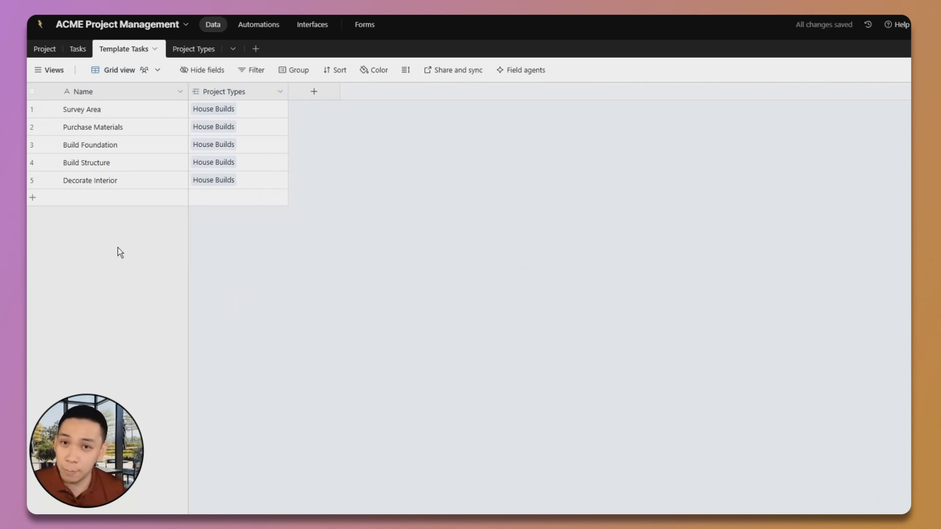
# Step: Add two records named Secure Site and Transport Equipment at the end of the Template Tasks table
pyautogui.click(33, 197)
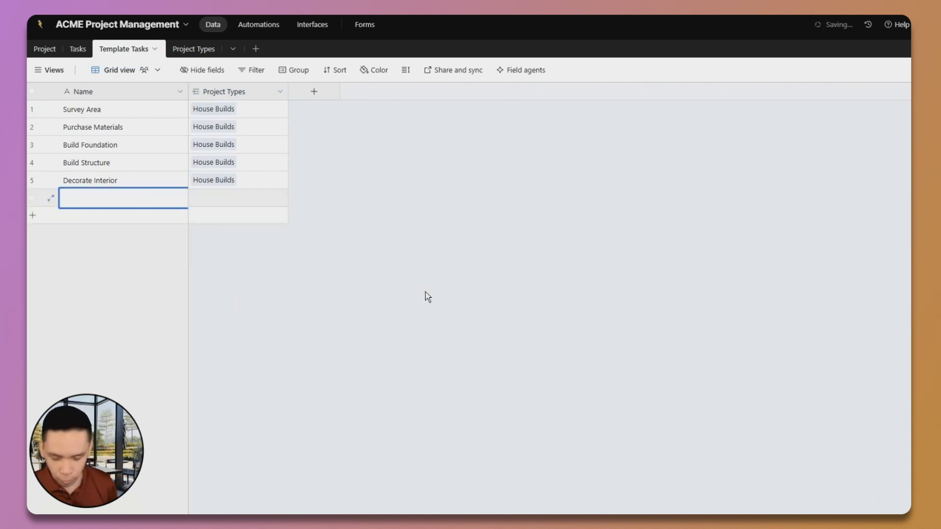
pyautogui.write('Secu')
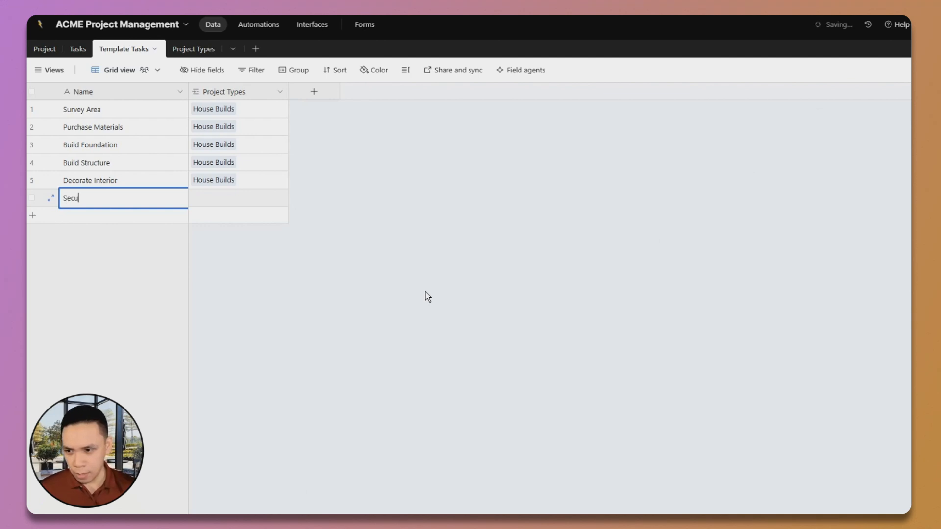
pyautogui.write('re')
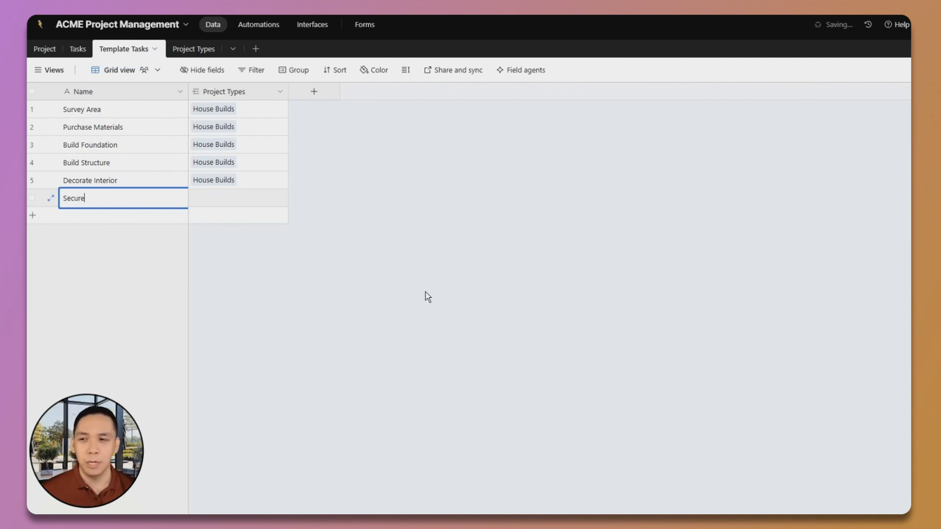
pyautogui.write(' Site')
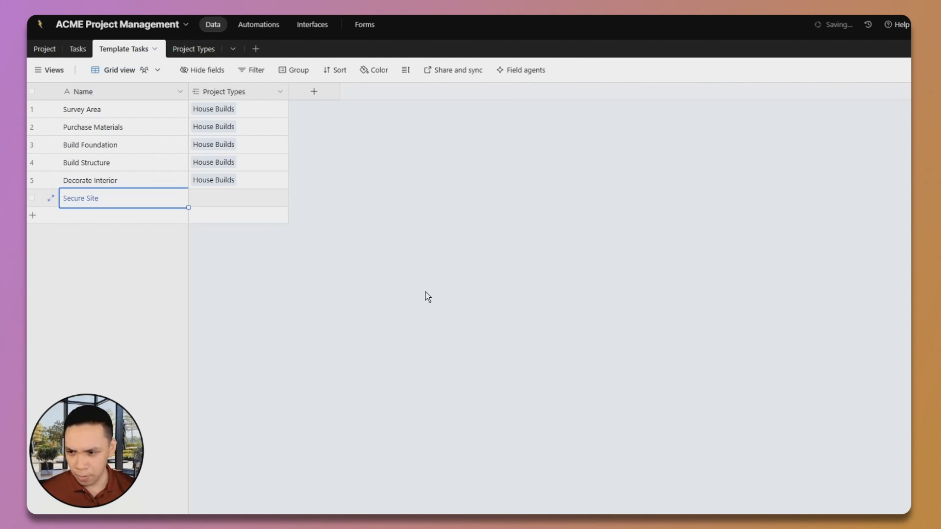
pyautogui.hotkey('shift', 'Return')
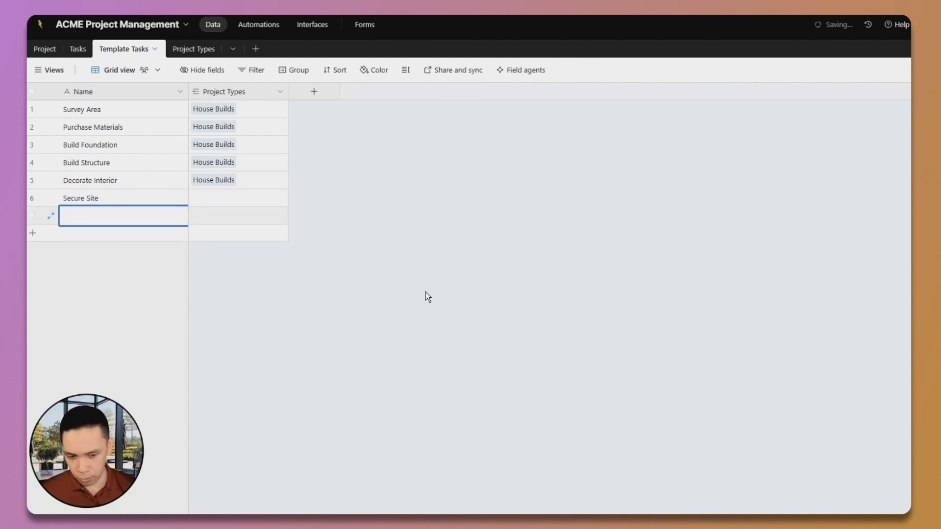
pyautogui.write('Transport ')
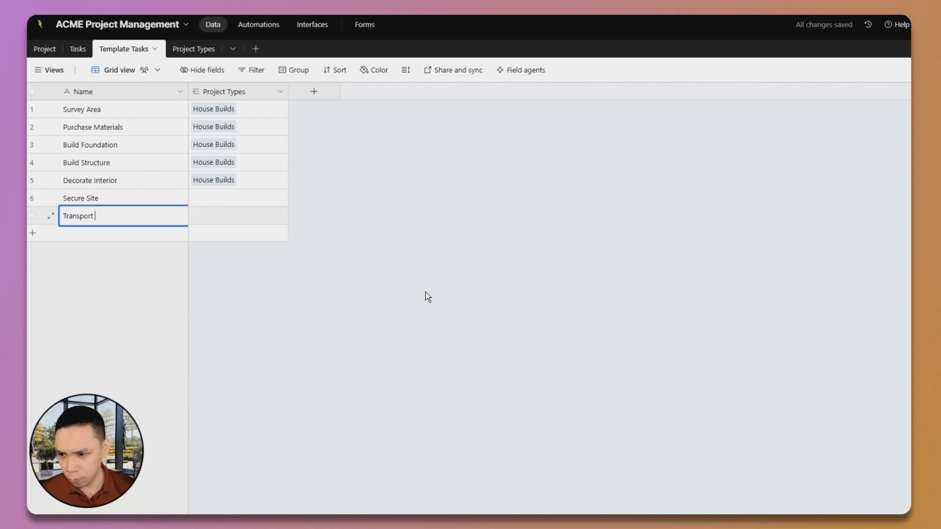
pyautogui.write('Equipment')
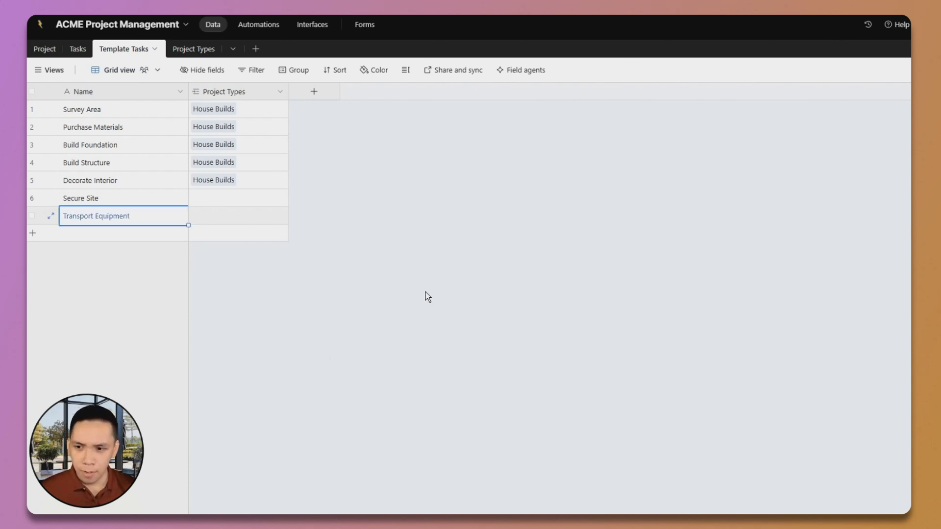
# Step: Add two more template task records named Demolish Building and Clear debris
pyautogui.hotkey('shift', 'Return')
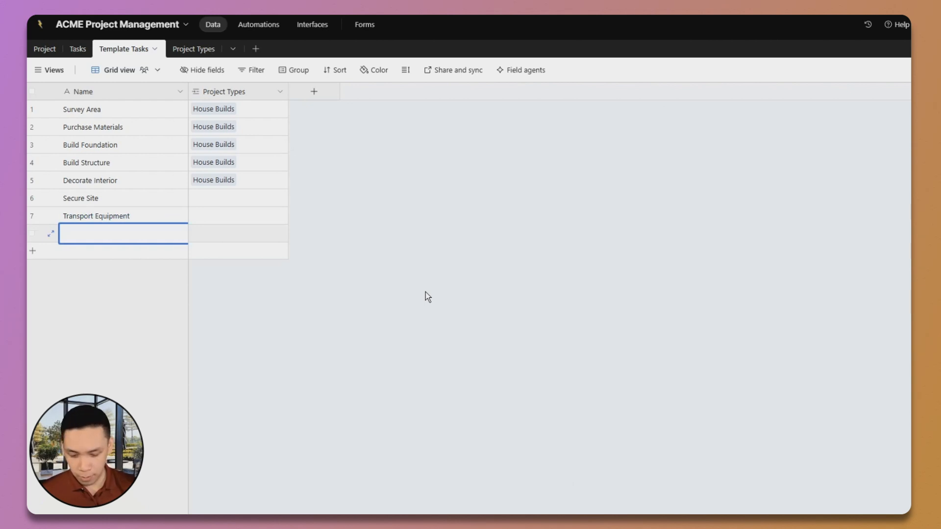
pyautogui.write('Demo')
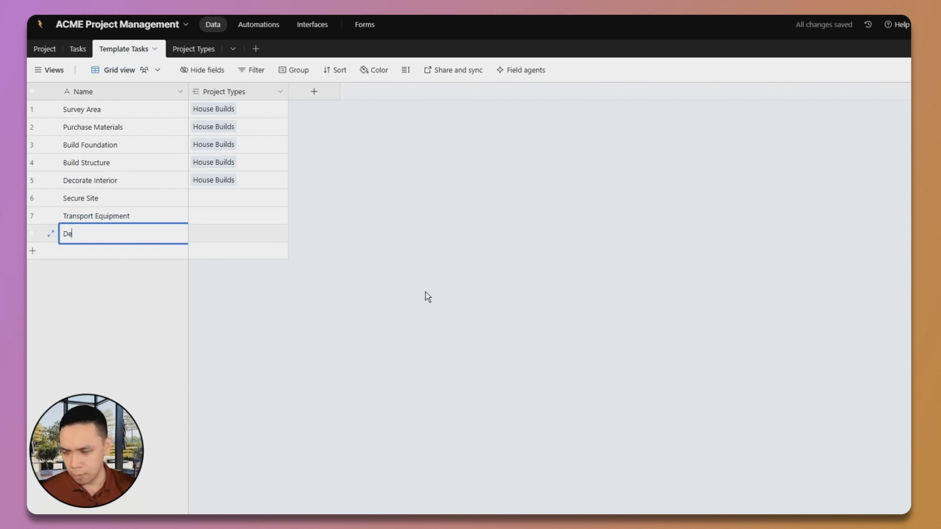
pyautogui.write('o')
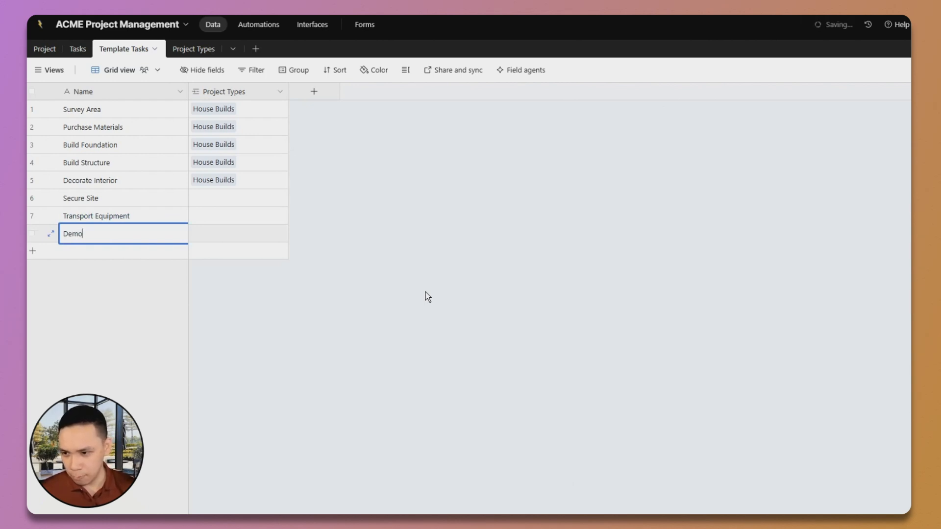
pyautogui.write('lish Building')
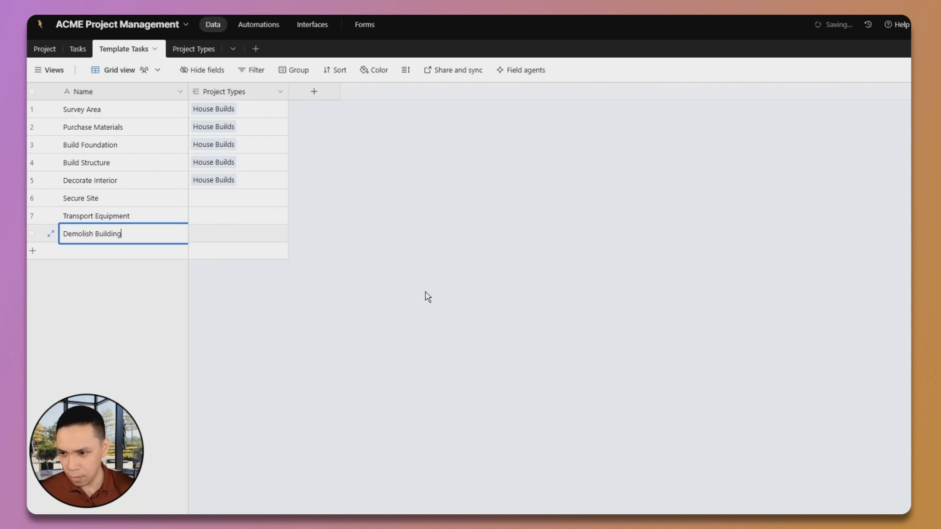
pyautogui.press('Return')
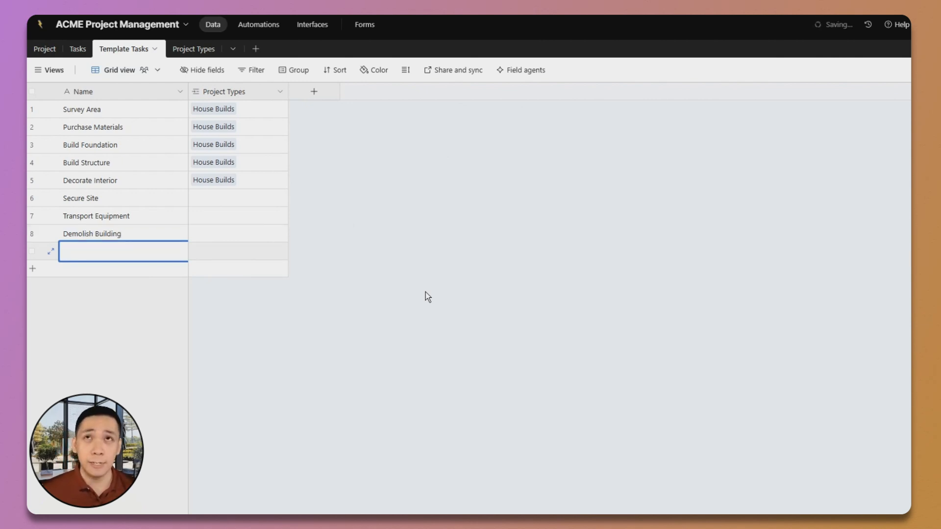
pyautogui.write('Clear D')
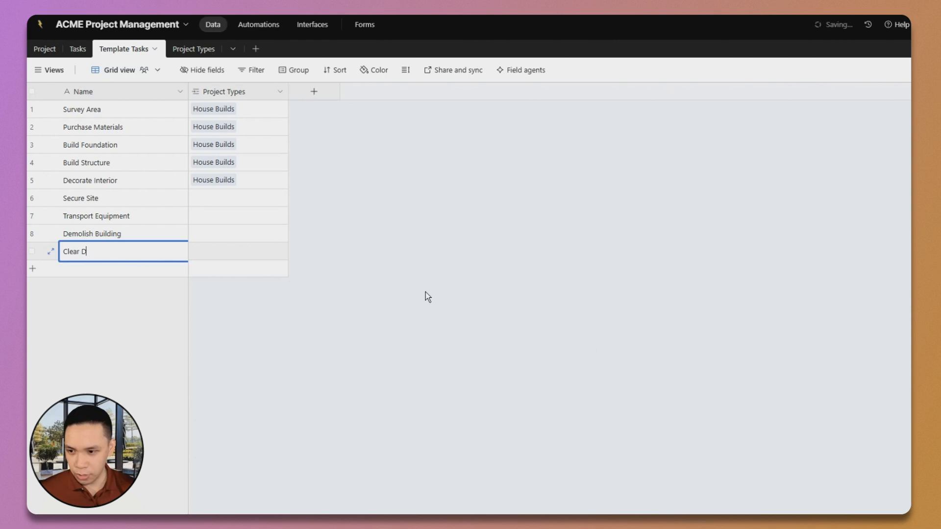
pyautogui.press('BackSpace')
pyautogui.write('debris')
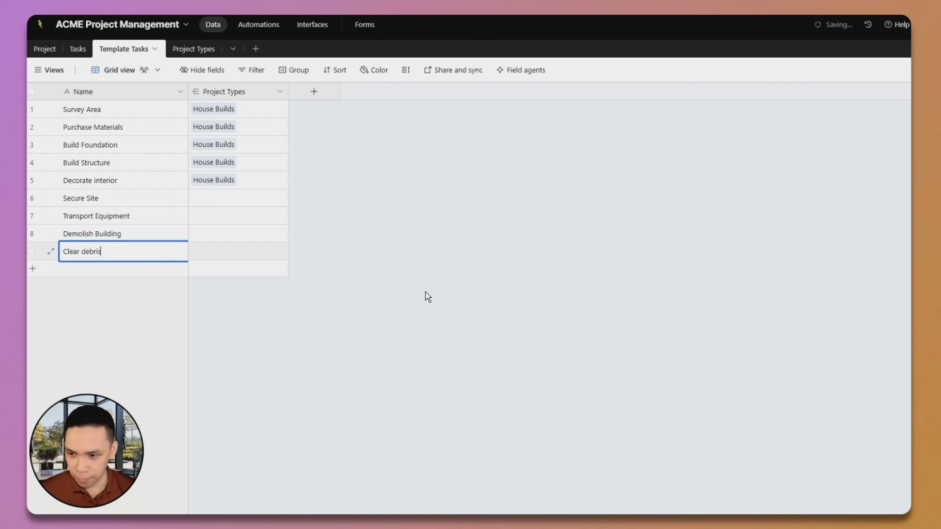
pyautogui.click(425, 292)
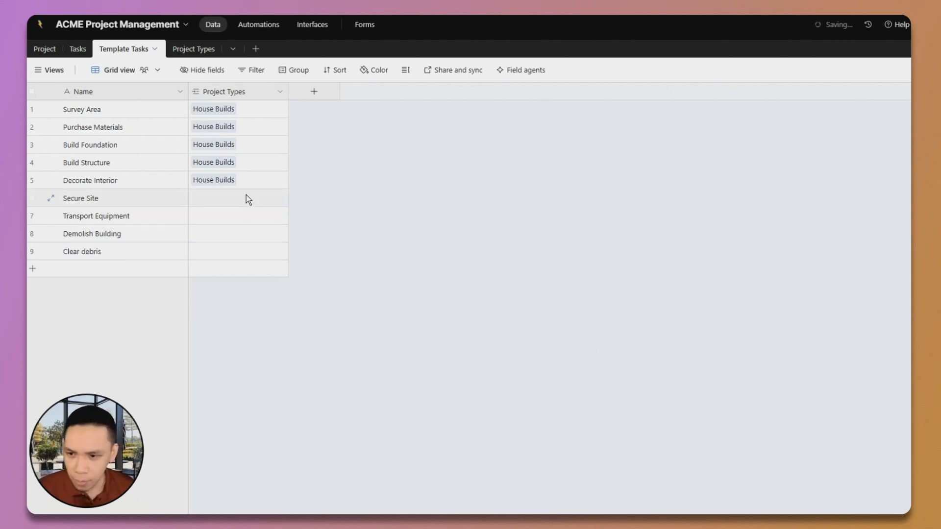
# Step: Set Project Types to Demolitions for the four template tasks from Secure Site to Clear debris
pyautogui.click(206, 198)
pyautogui.click(196, 197)
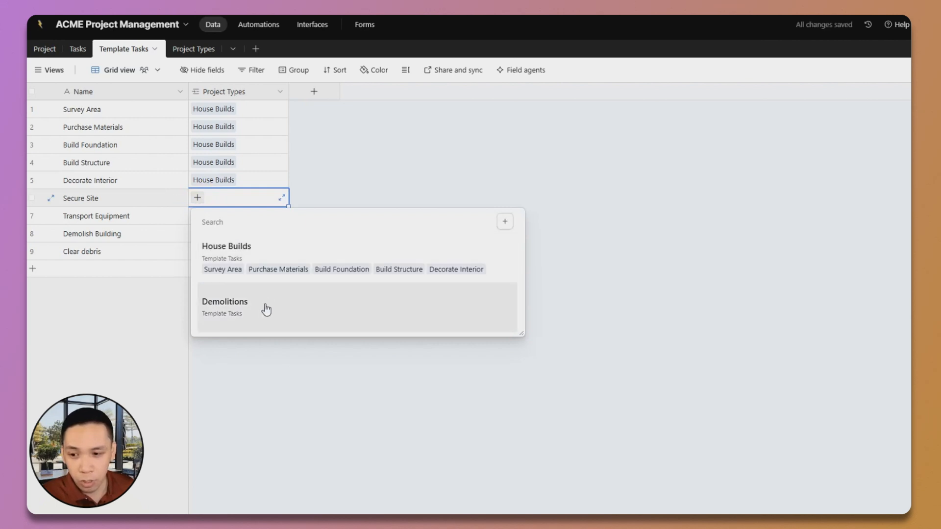
pyautogui.click(263, 308)
pyautogui.moveTo(288, 207); pyautogui.dragTo(278, 254)
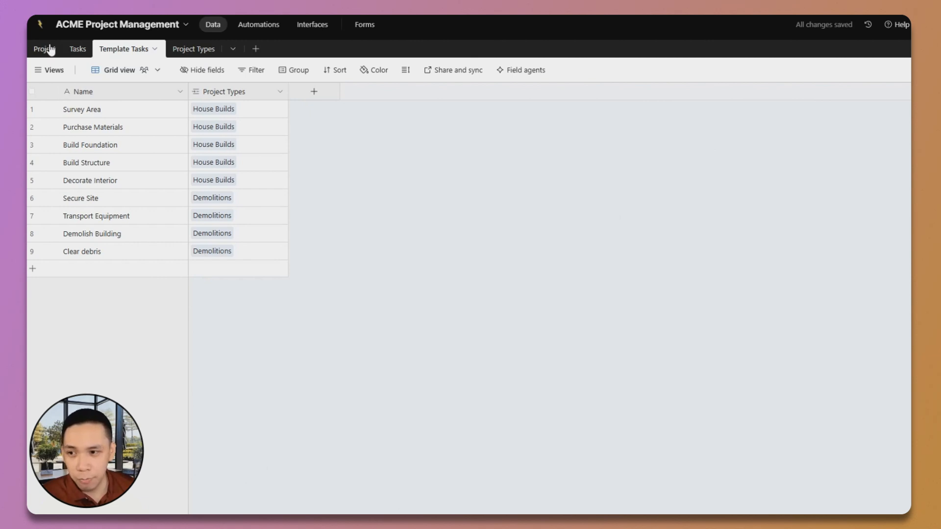
# Step: In the Project table, set up a new field named Project Type that links to the Project Types table
pyautogui.click(51, 49)
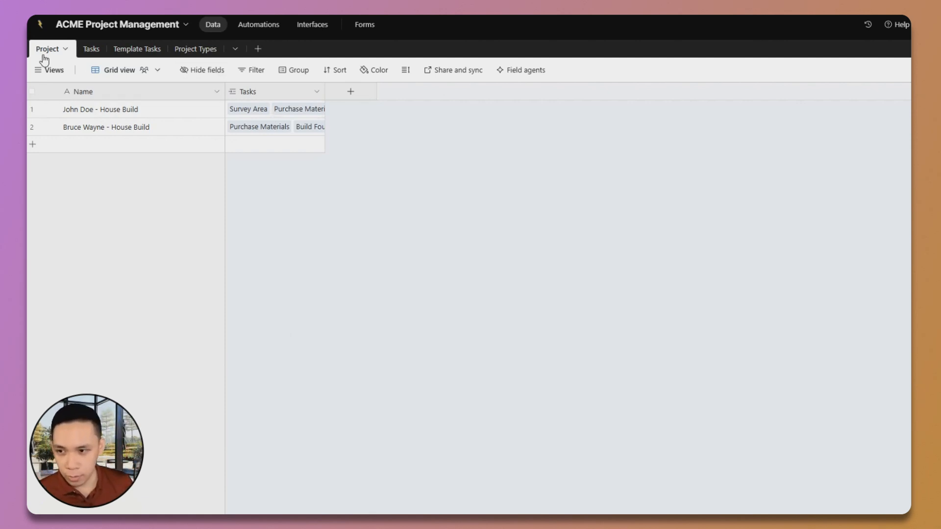
pyautogui.moveTo(54, 57)
pyautogui.mouseDown()
pyautogui.moveTo(56, 69)
pyautogui.moveTo(189, 55)
pyautogui.mouseUp()
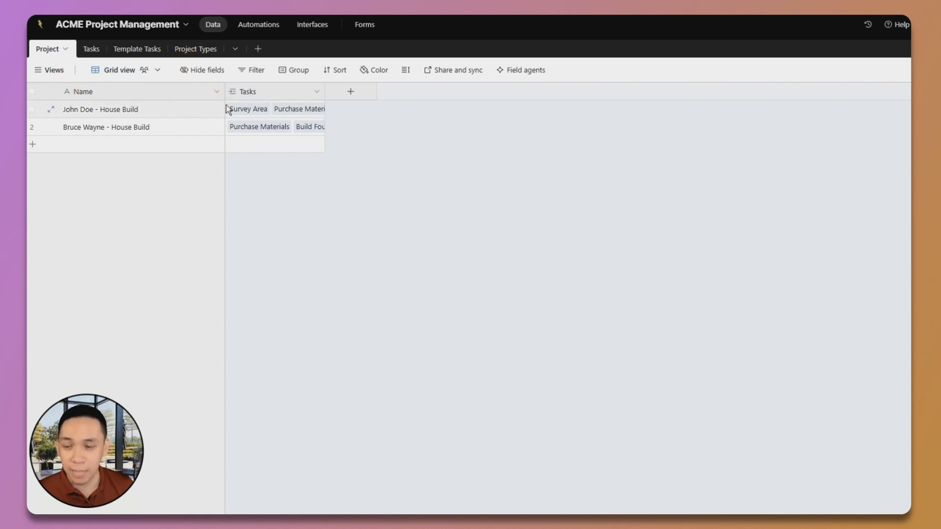
pyautogui.click(358, 95)
pyautogui.write('link')
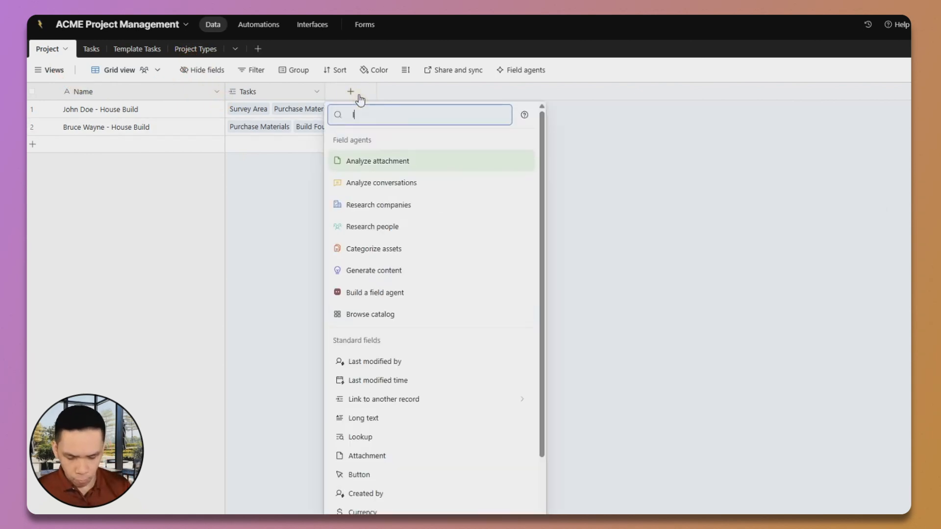
pyautogui.press('Return')
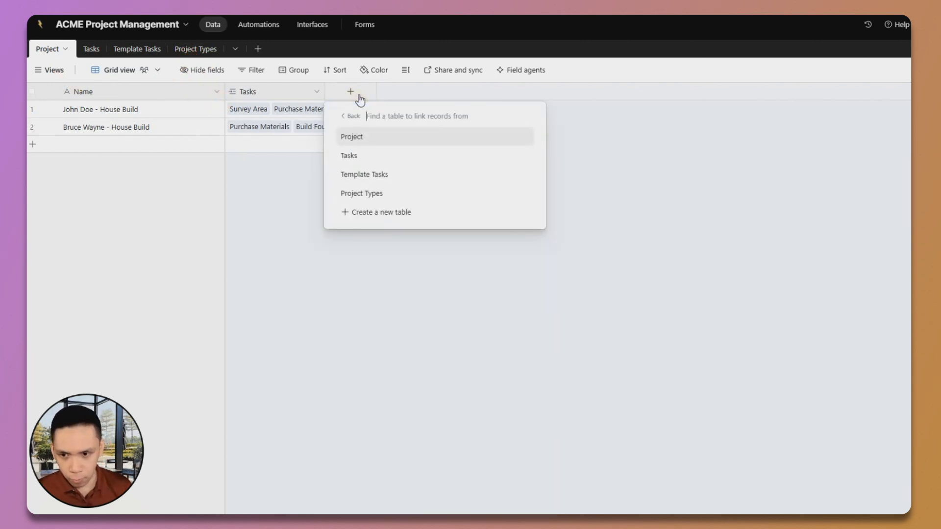
pyautogui.press('Down')
pyautogui.press('Down')
pyautogui.press('Down')
pyautogui.press('Return')
pyautogui.write('Project Type')
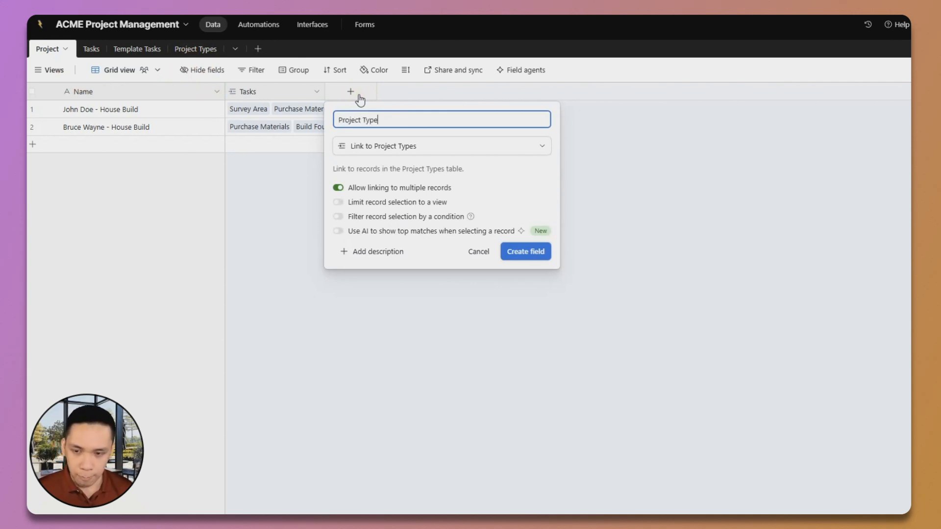
# Step: Disallow linking to multiple records for the Project Type field and create it
pyautogui.click(337, 188)
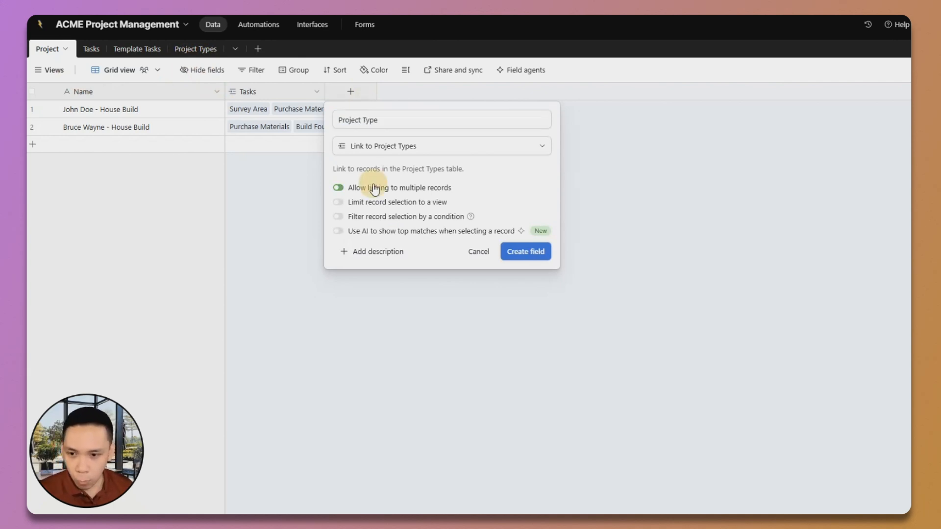
pyautogui.click(519, 253)
pyautogui.click(383, 259)
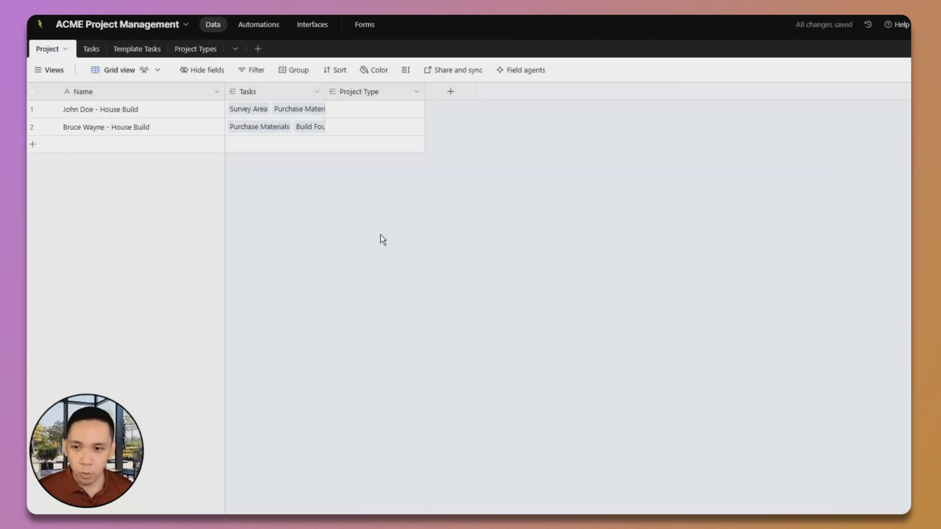
# Step: Set Project Type to House Builds for the first project and Demolitions for the second
pyautogui.click(340, 110)
pyautogui.click(335, 109)
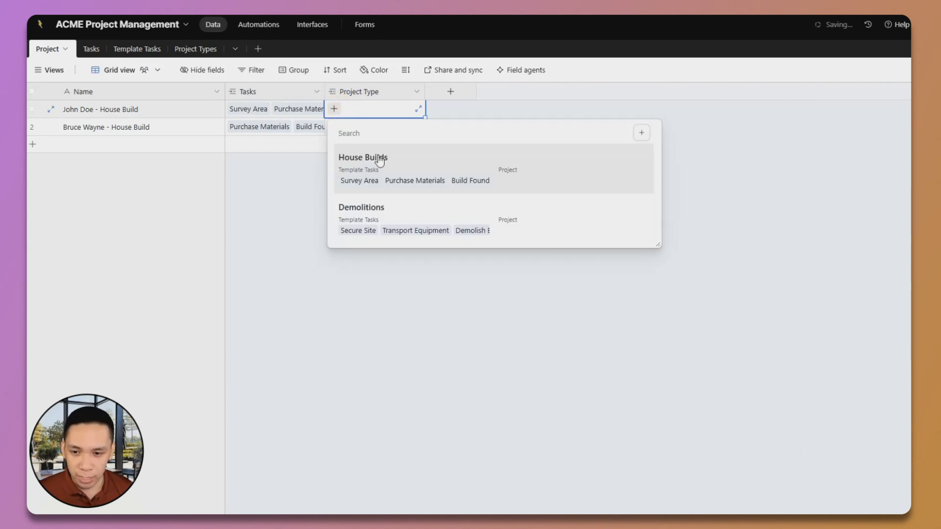
pyautogui.click(380, 163)
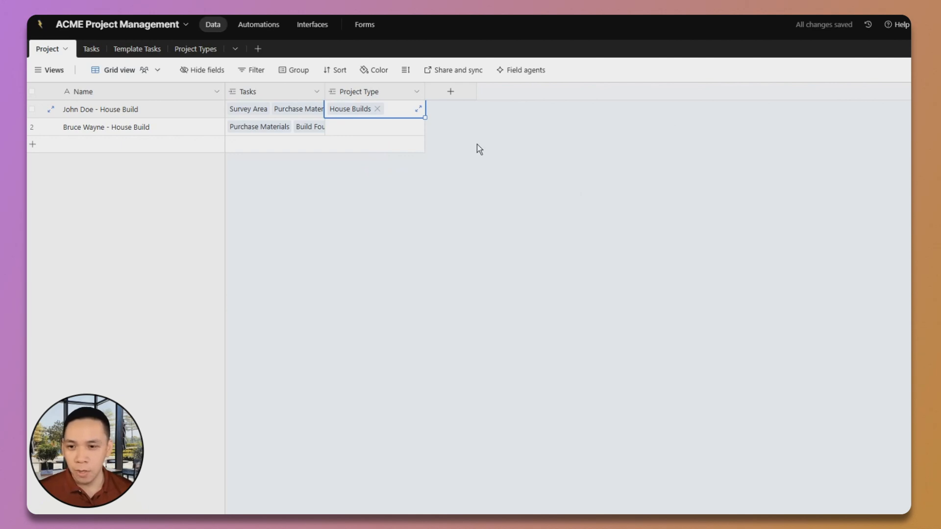
pyautogui.click(341, 129)
pyautogui.click(334, 126)
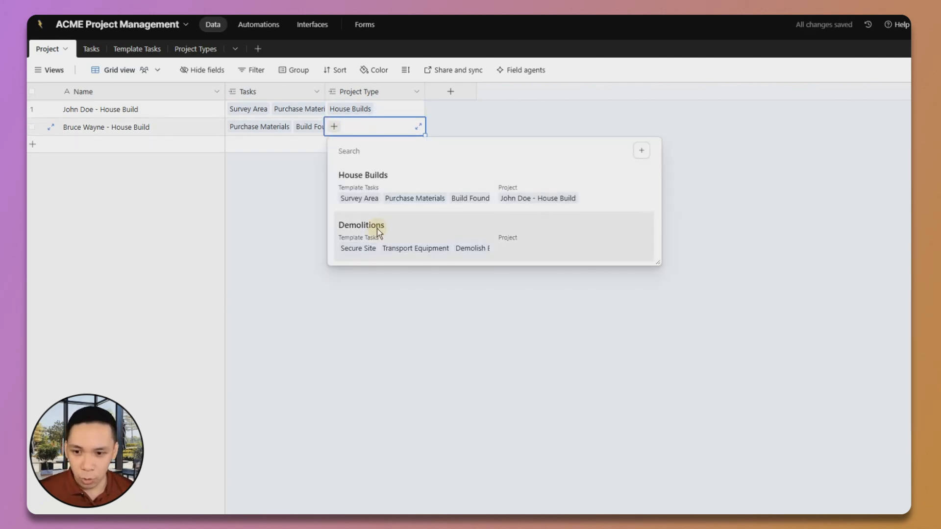
pyautogui.click(345, 226)
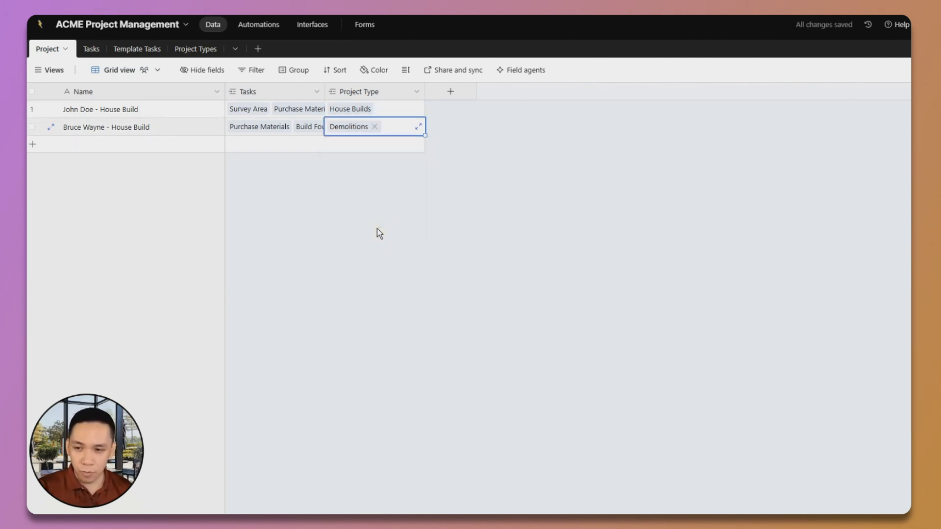
# Step: Clear the Project Type values of both existing project records
pyautogui.click(387, 111)
pyautogui.press('Delete')
pyautogui.click(387, 129)
pyautogui.press('Delete')
pyautogui.click(598, 203)
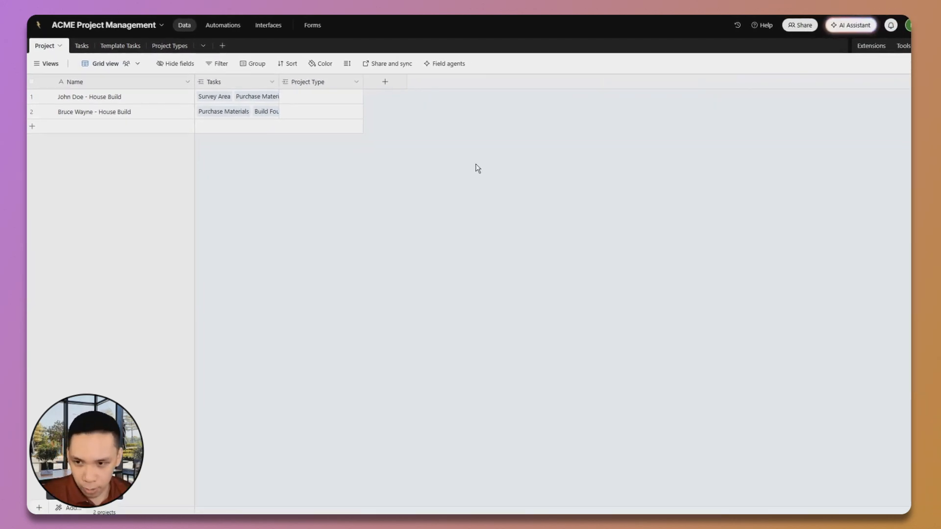
# Step: Switch off Automation 1 and open its record-created trigger for editing
pyautogui.click(212, 25)
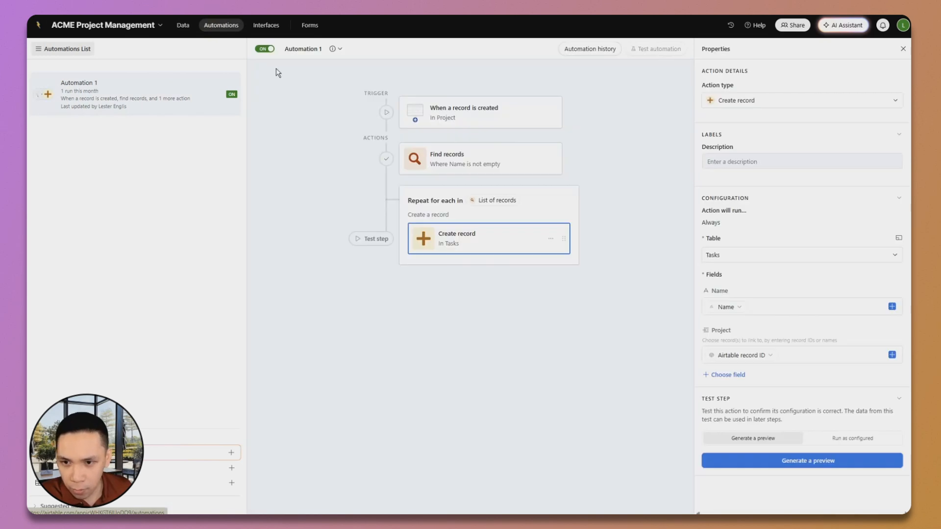
pyautogui.click(265, 49)
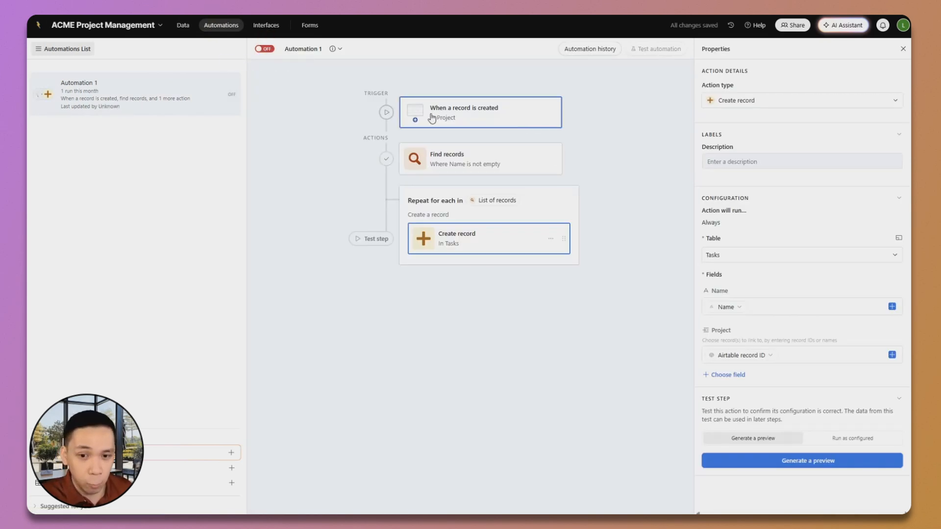
pyautogui.click(487, 122)
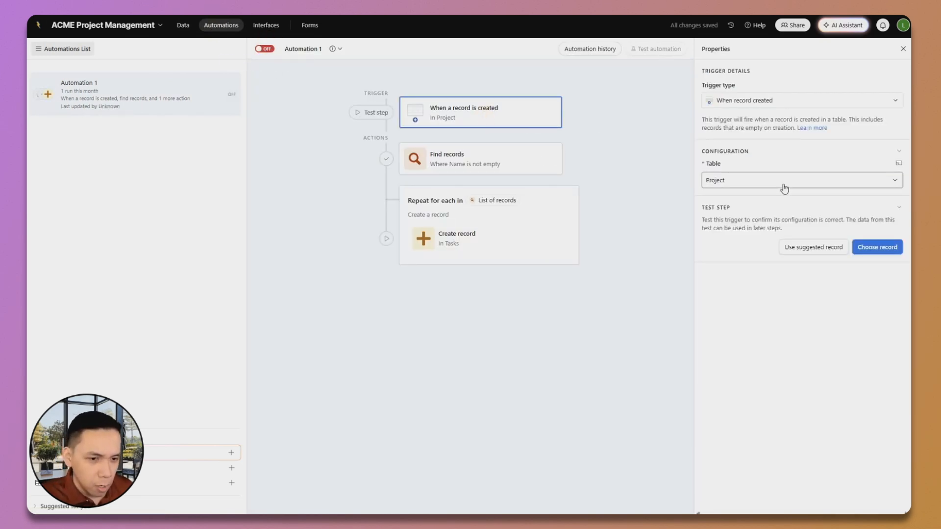
# Step: Change the automation's trigger type to When record updated
pyautogui.click(760, 102)
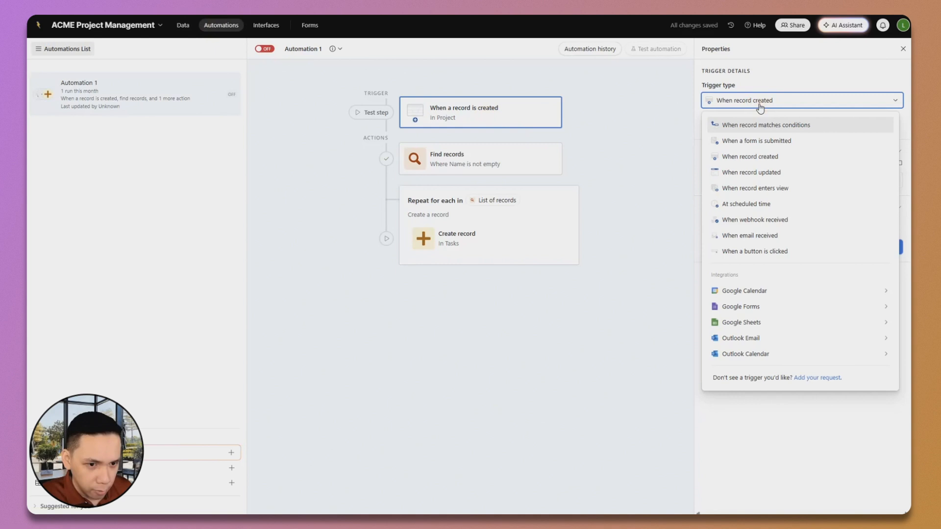
pyautogui.click(744, 158)
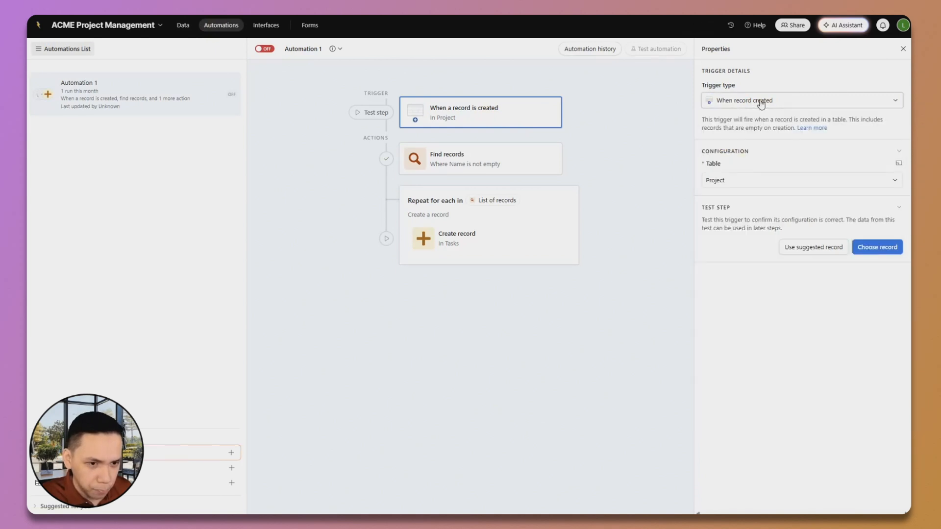
pyautogui.click(760, 100)
pyautogui.click(752, 176)
pyautogui.click(784, 203)
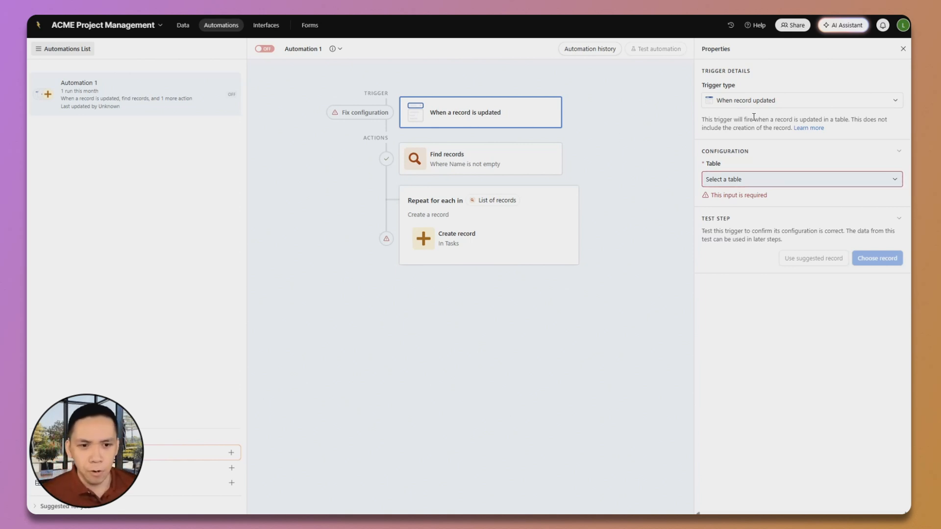
# Step: Change the trigger type to When record matches conditions and choose Project as its table
pyautogui.click(750, 99)
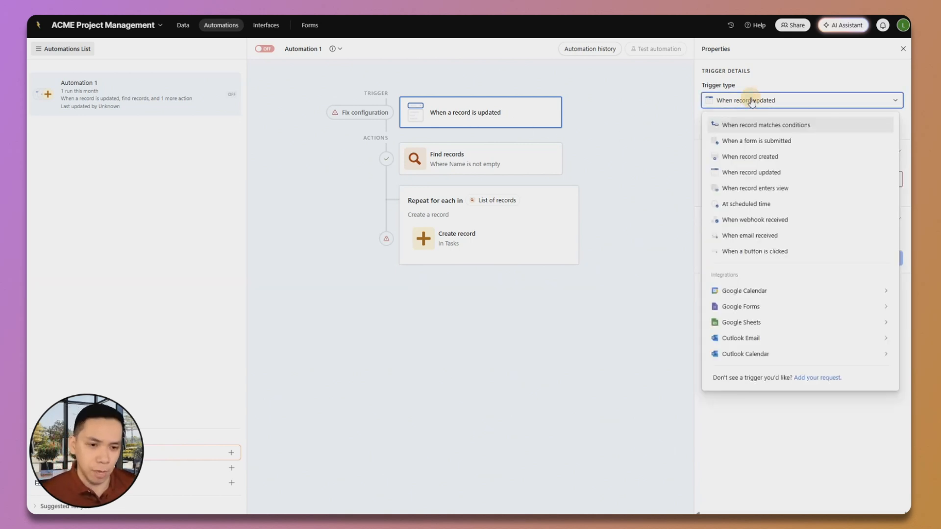
pyautogui.click(764, 126)
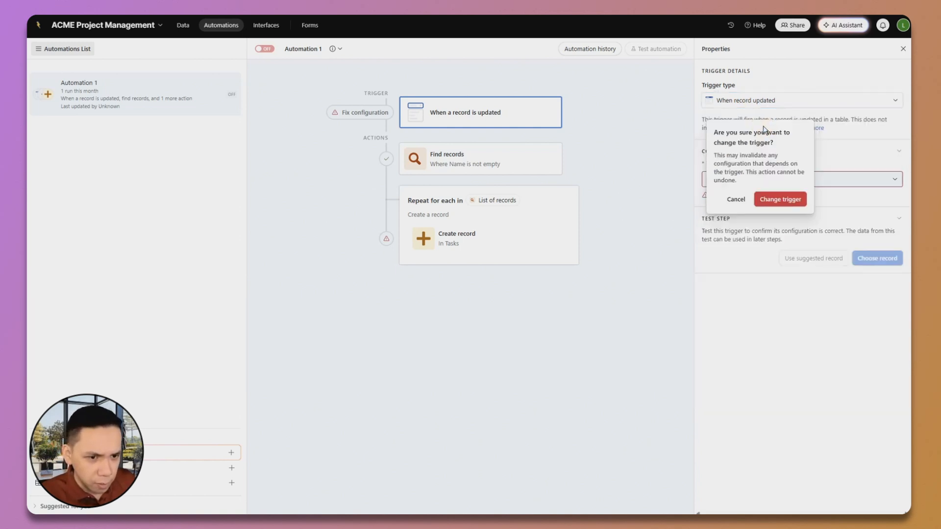
pyautogui.click(787, 199)
pyautogui.click(789, 189)
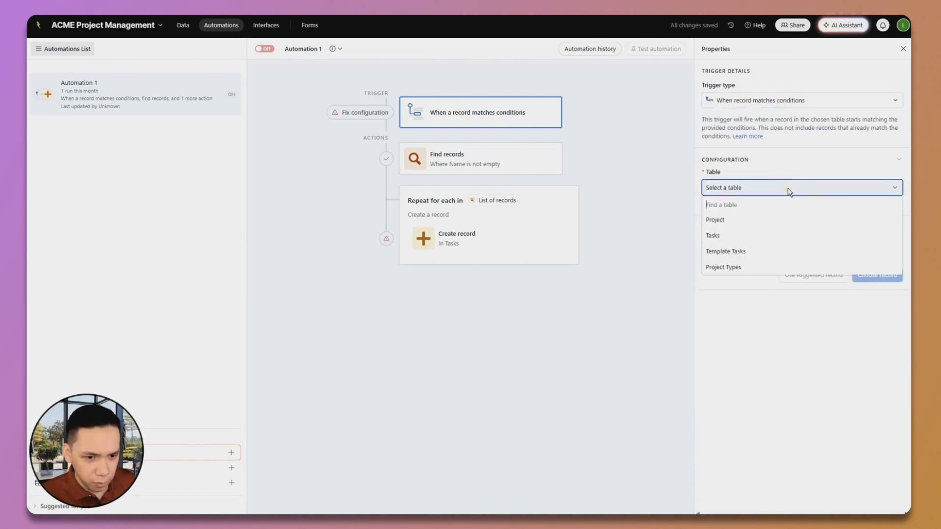
pyautogui.click(736, 222)
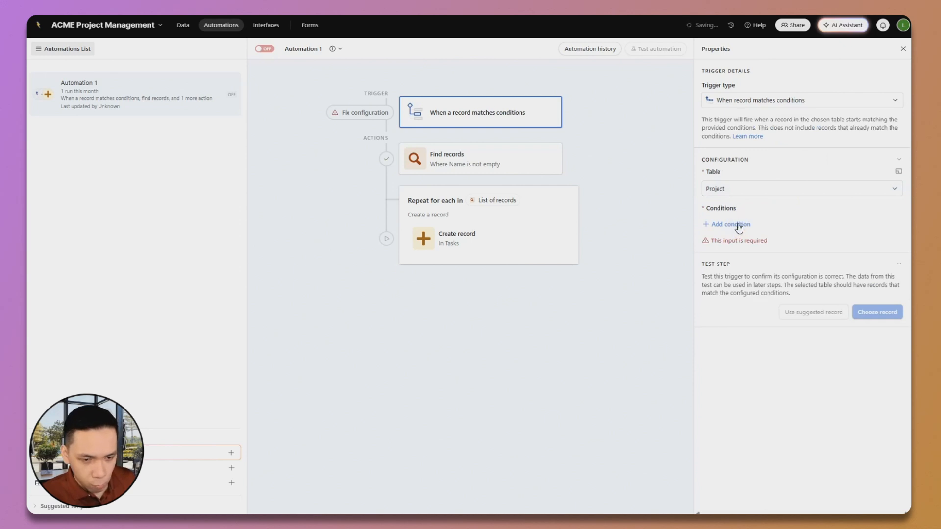
# Step: Add a trigger condition requiring that Project Type is not empty
pyautogui.click(738, 228)
pyautogui.click(752, 225)
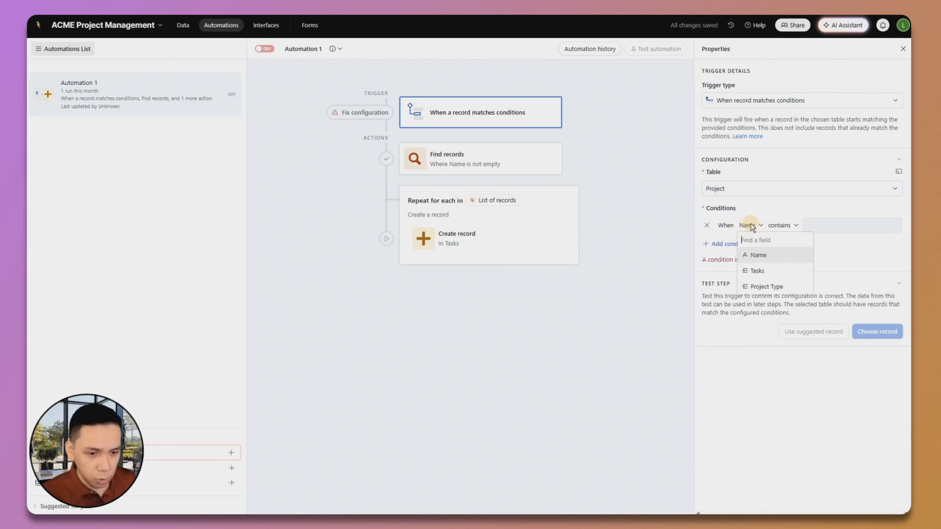
pyautogui.click(770, 286)
pyautogui.click(790, 227)
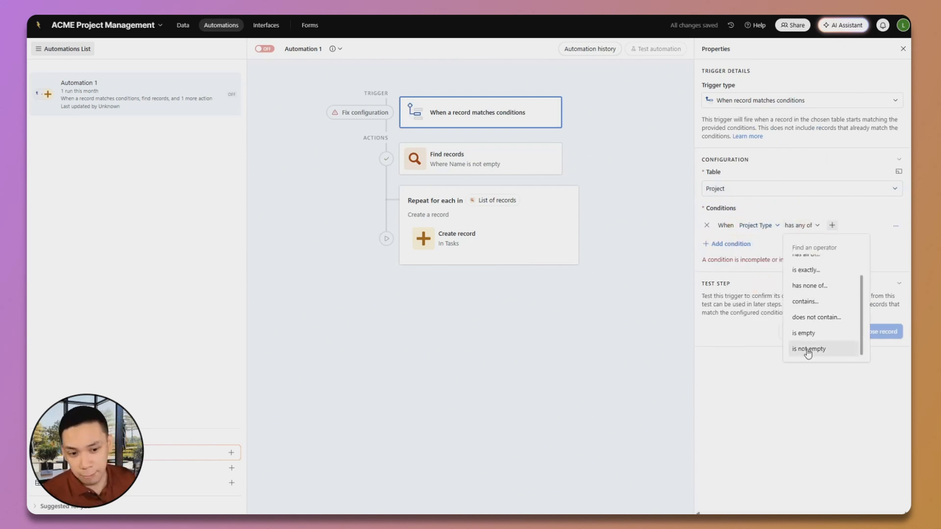
pyautogui.click(805, 349)
# Step: In the Find records action, replace the Name condition with one on Project Types using the "is exactly" operator
pyautogui.click(496, 166)
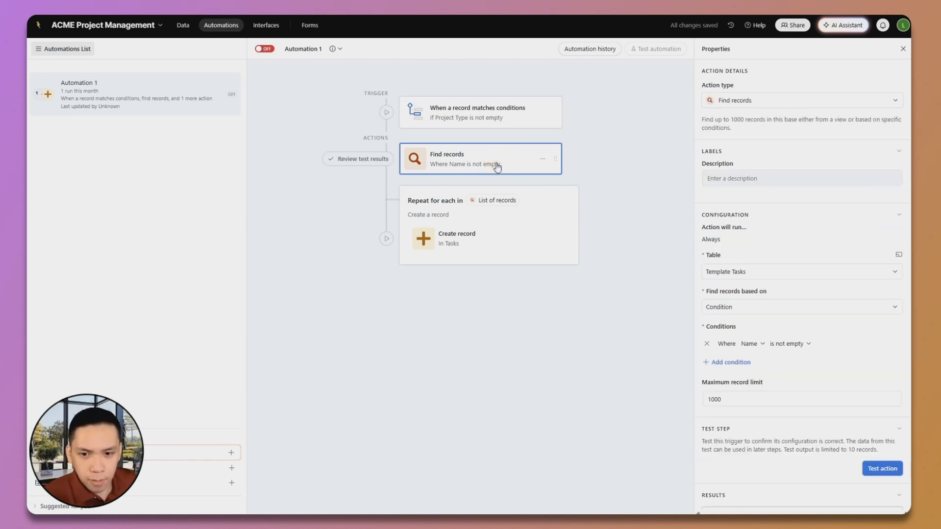
pyautogui.click(707, 343)
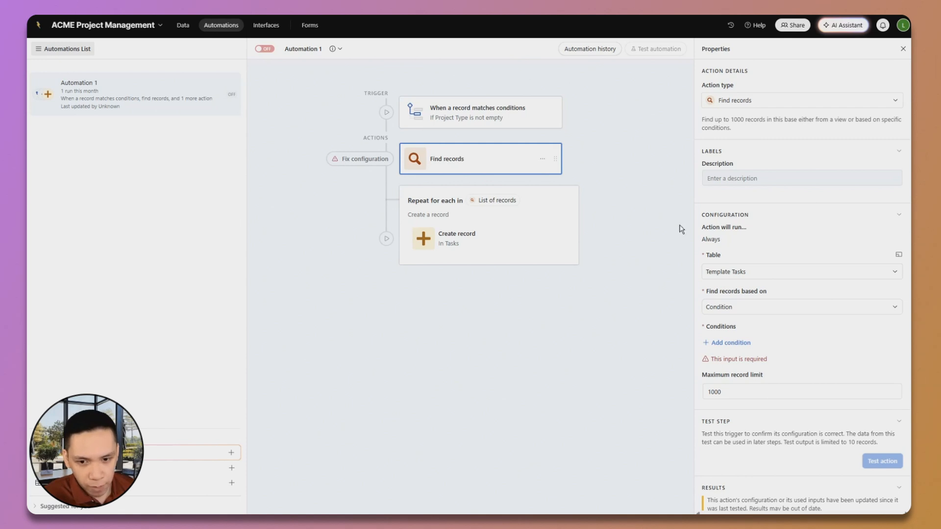
pyautogui.click(730, 343)
pyautogui.click(749, 344)
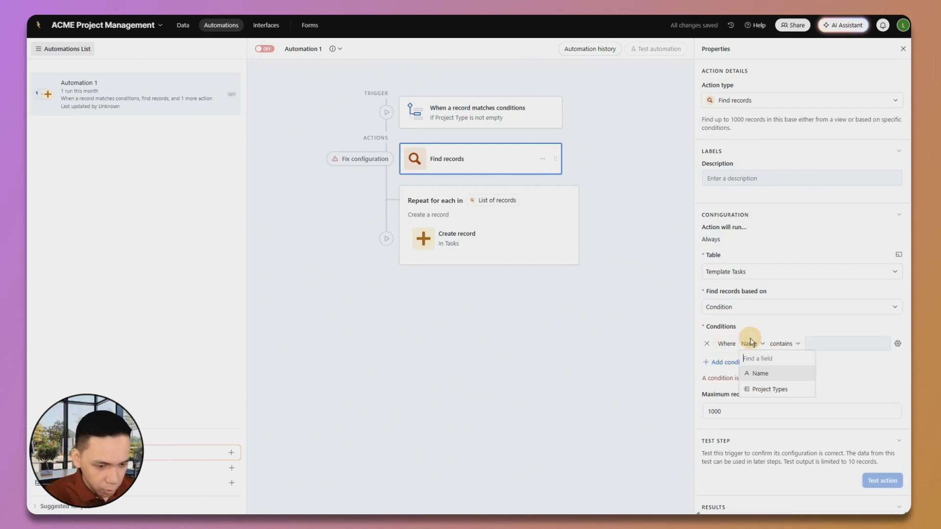
pyautogui.click(764, 390)
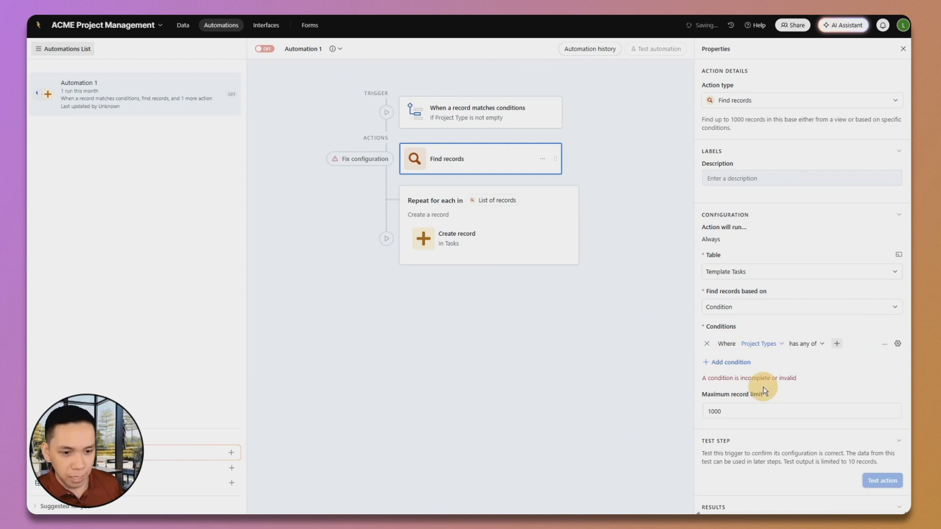
pyautogui.click(822, 346)
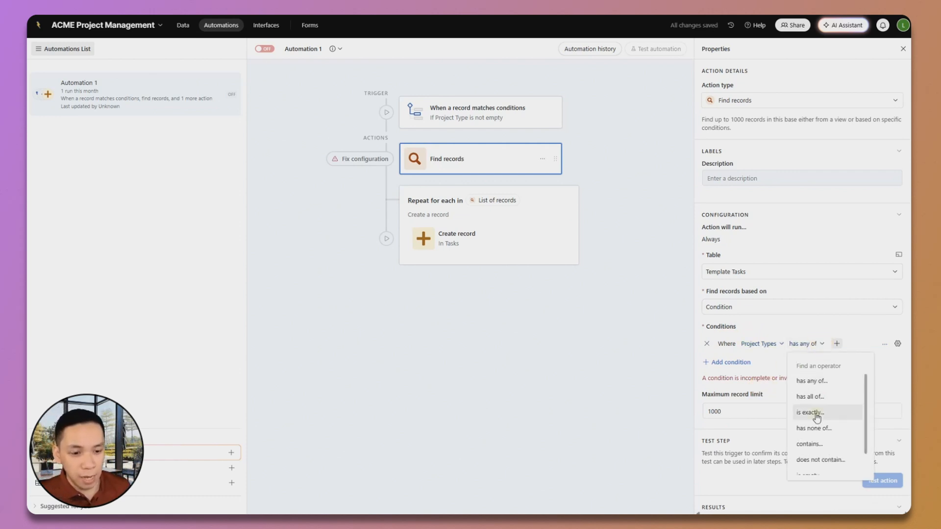
pyautogui.click(811, 413)
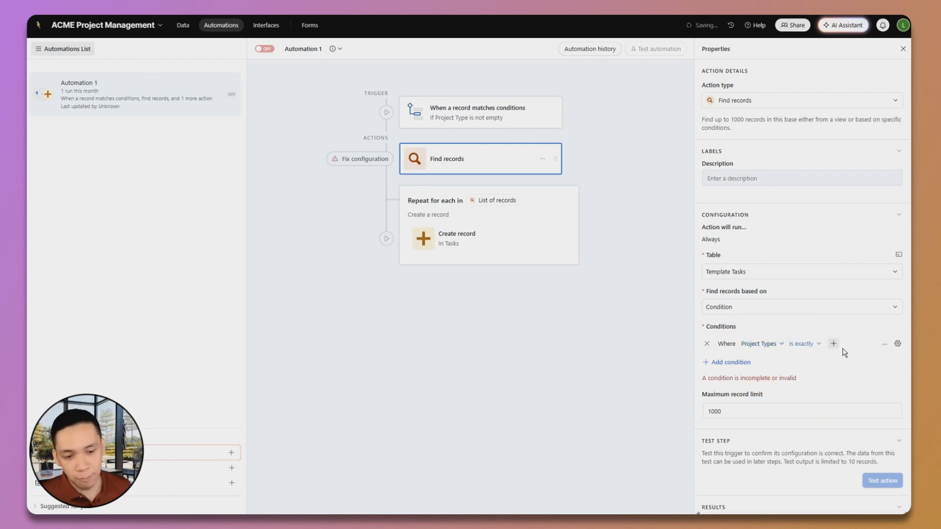
# Step: Make the Project Types condition dynamic, matching it to the Project Type value from the trigger record
pyautogui.click(898, 344)
pyautogui.click(861, 413)
pyautogui.click(883, 344)
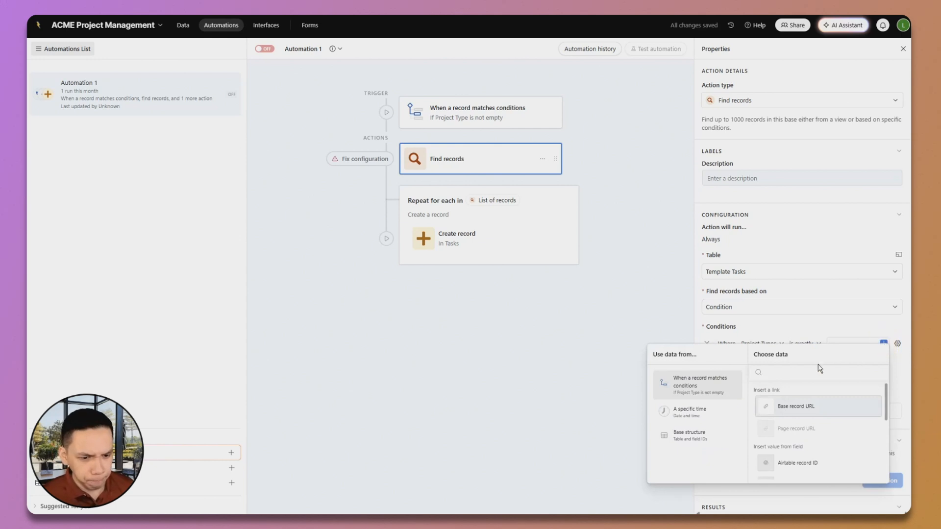
pyautogui.scroll(-3, 804, 427)
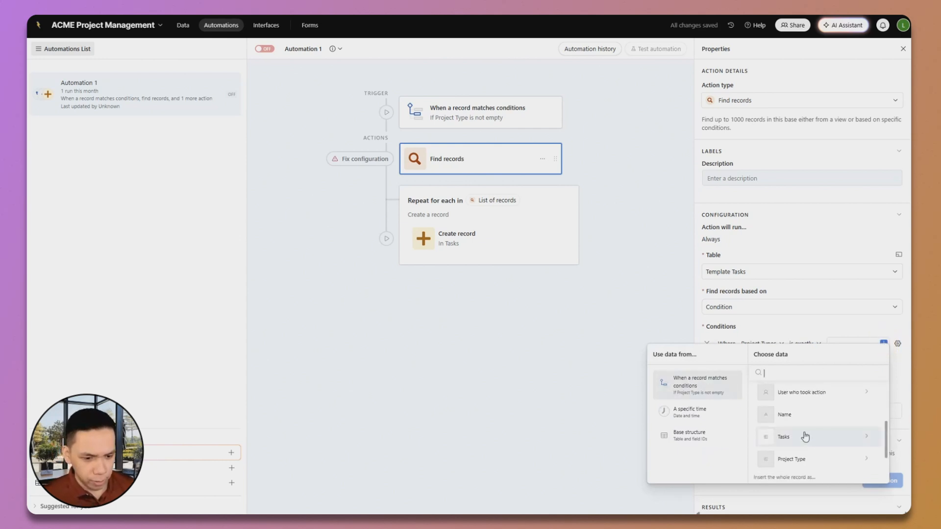
pyautogui.click(802, 440)
pyautogui.click(798, 352)
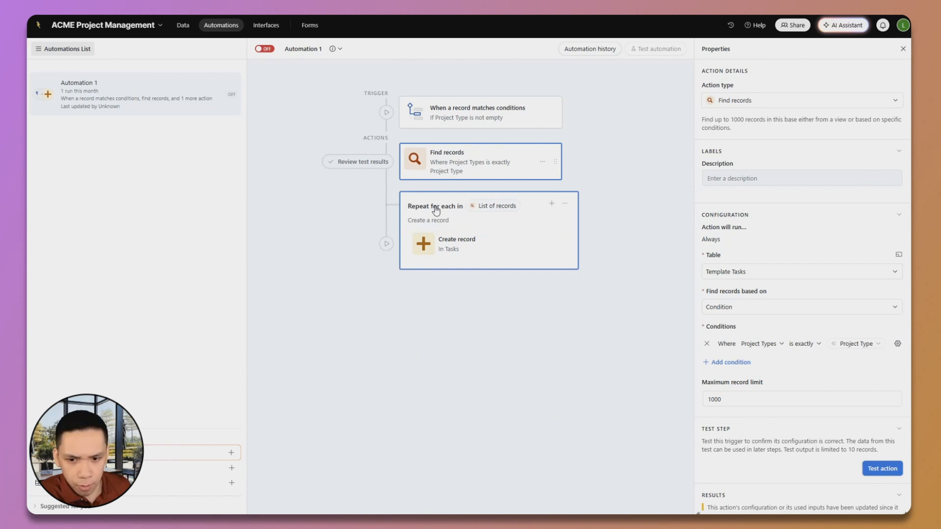
pyautogui.click(441, 111)
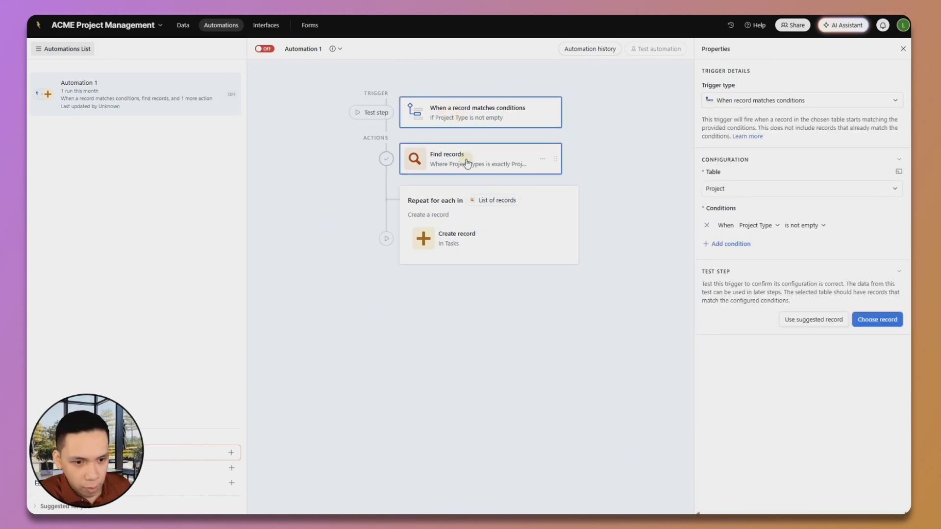
pyautogui.click(467, 163)
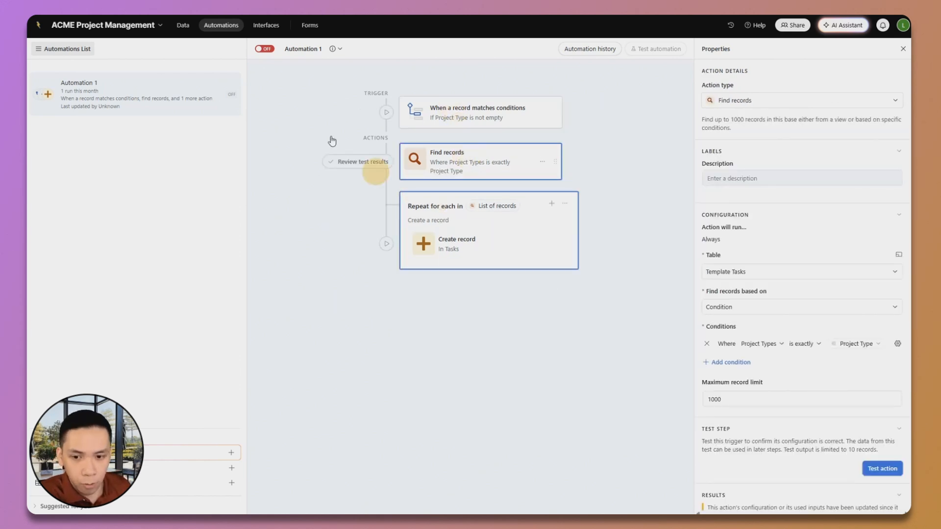
# Step: Add a record to the Project table, named with the client's full name followed by "- House Demolition"
pyautogui.click(178, 25)
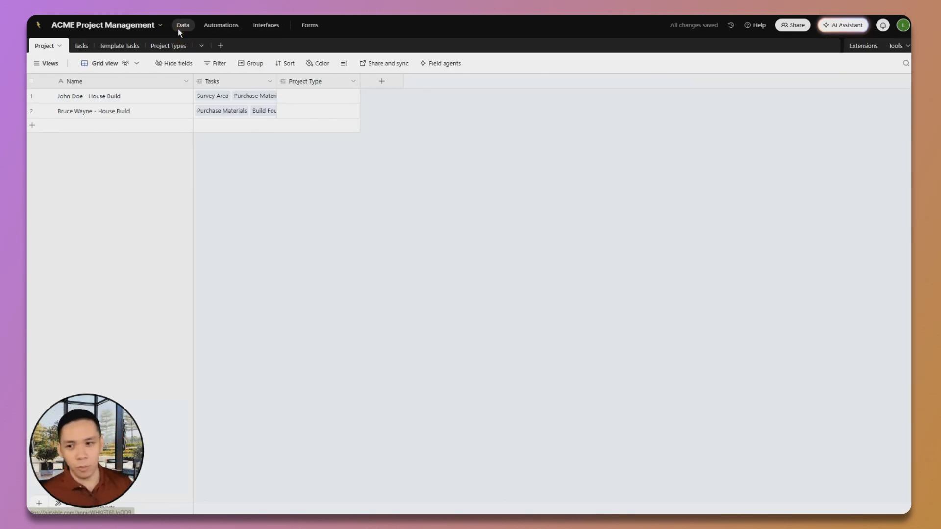
pyautogui.click(33, 126)
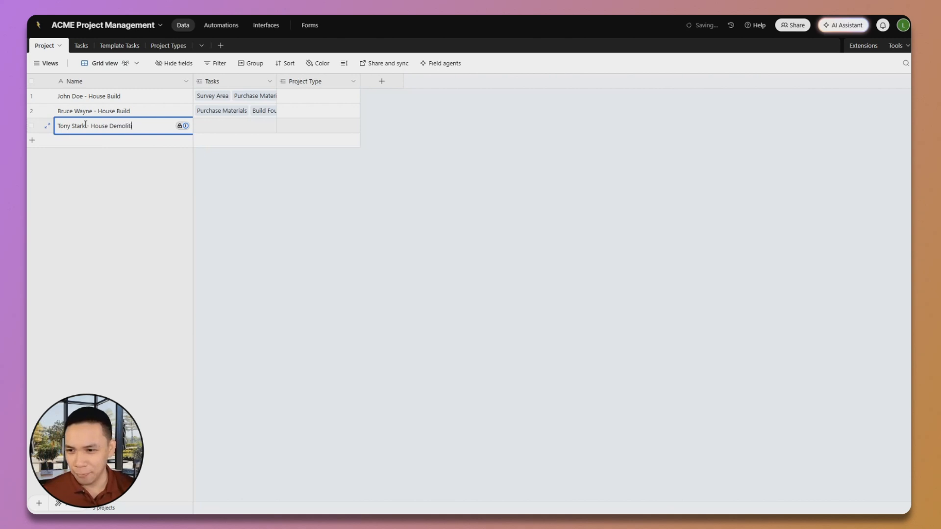
pyautogui.click(296, 263)
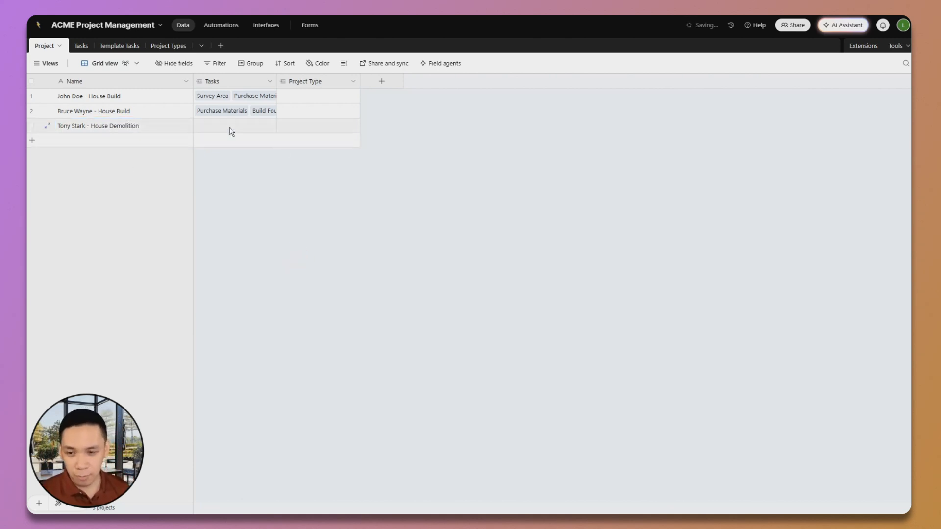
# Step: Move the Project Type field ahead of Tasks and link the new house demolition project to the Demolitions type
pyautogui.moveTo(309, 82); pyautogui.dragTo(213, 84)
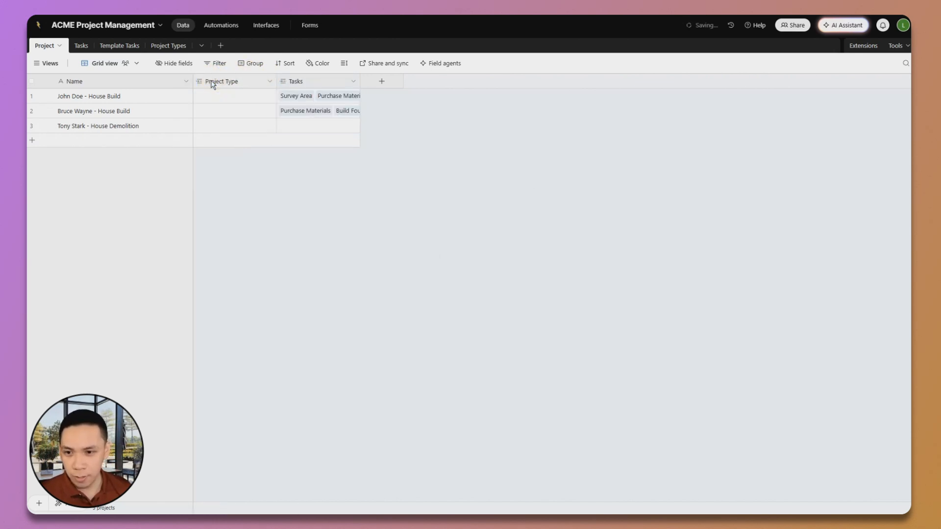
pyautogui.click(242, 130)
pyautogui.click(200, 127)
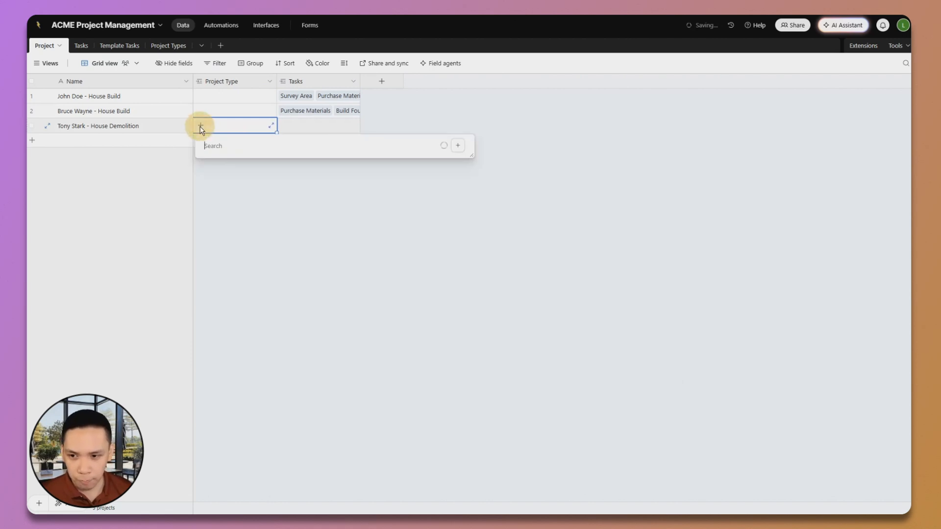
pyautogui.click(235, 210)
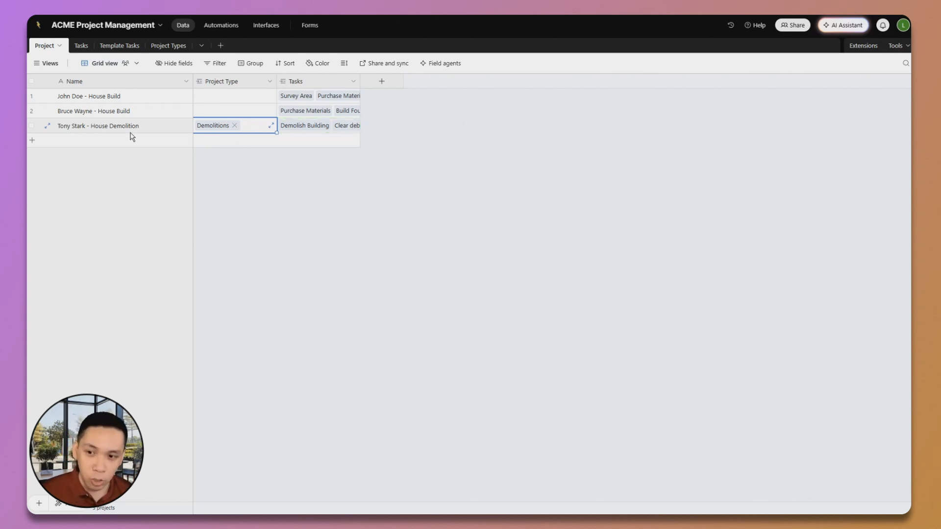
# Step: Review the Tasks table, comparing the tasks grouped under the new demolition project with those of a house build project
pyautogui.click(84, 49)
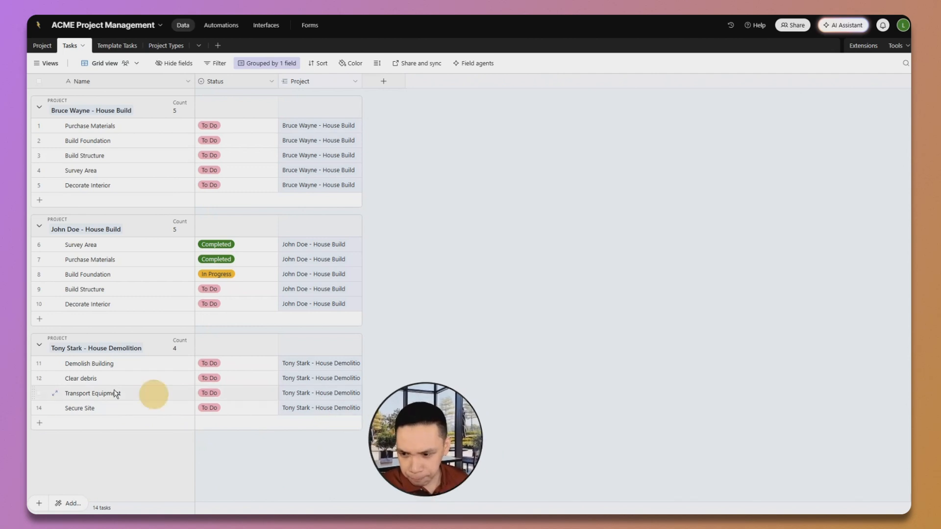
pyautogui.moveTo(93, 366); pyautogui.dragTo(87, 410)
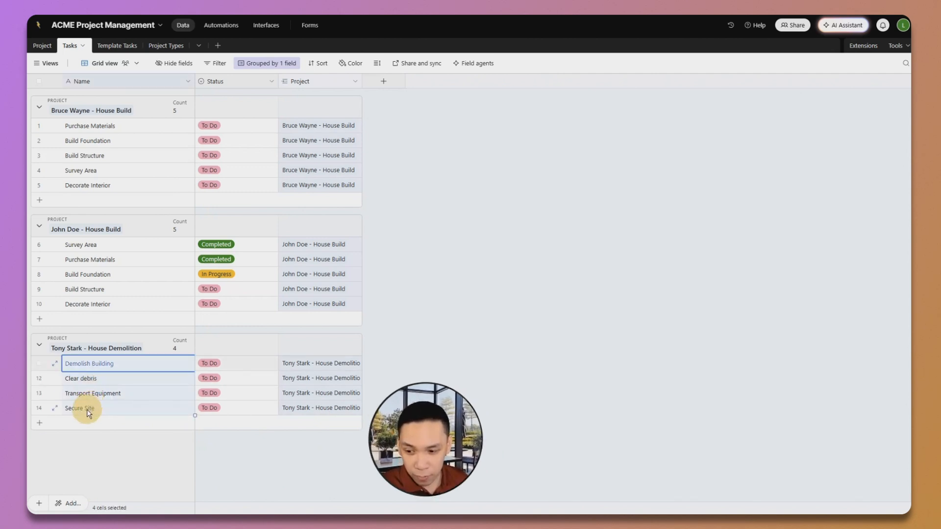
pyautogui.click(452, 252)
pyautogui.moveTo(150, 249); pyautogui.dragTo(133, 300)
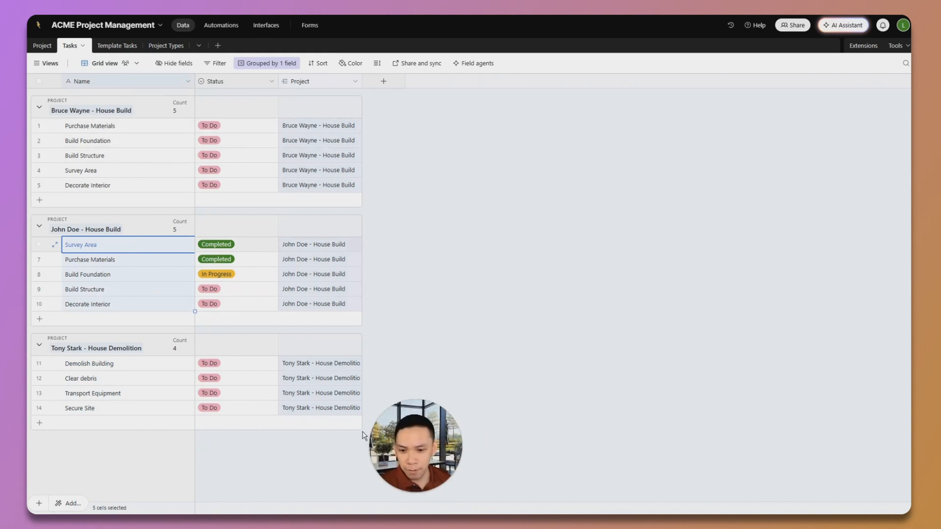
pyautogui.click(597, 318)
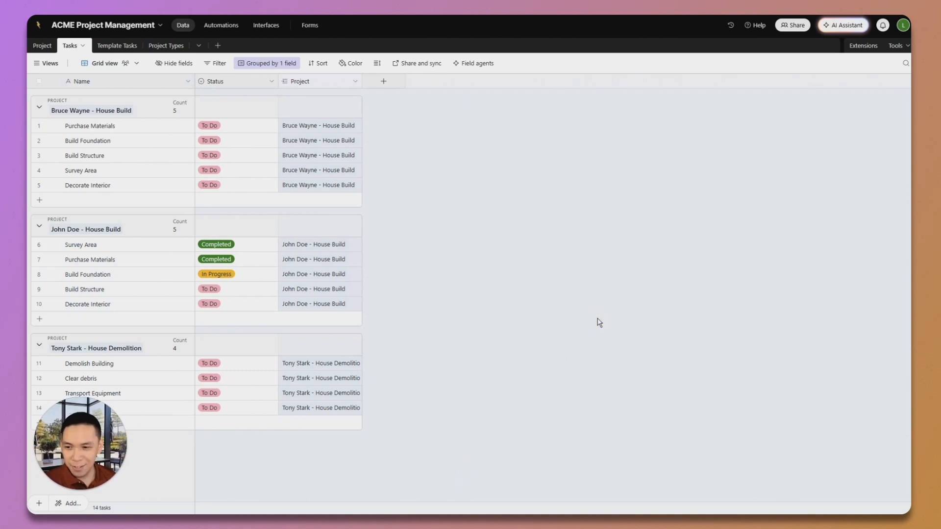